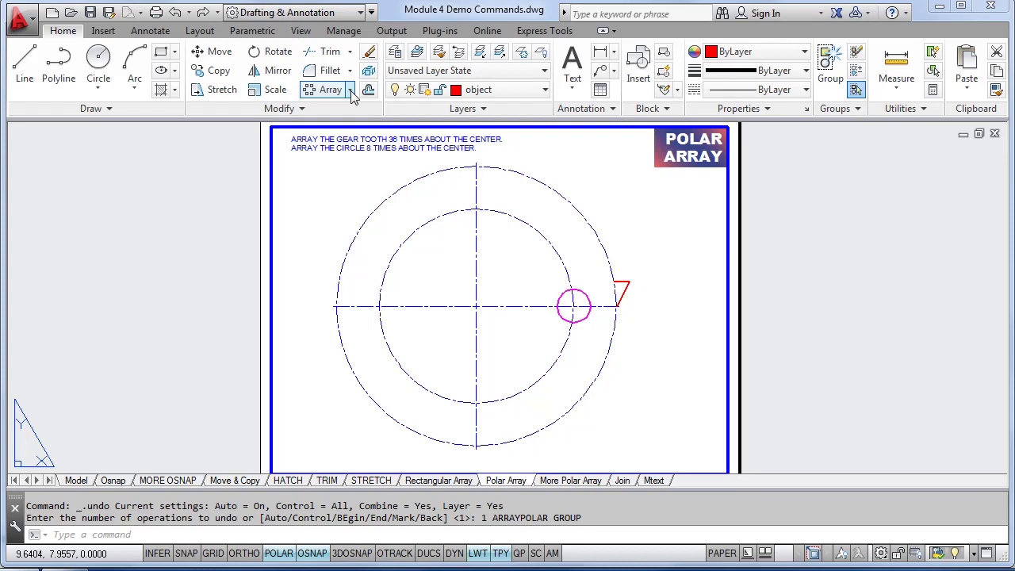
Create a polar array of the red gear tooth lines about the center of the dashed circles
left_click(350, 90)
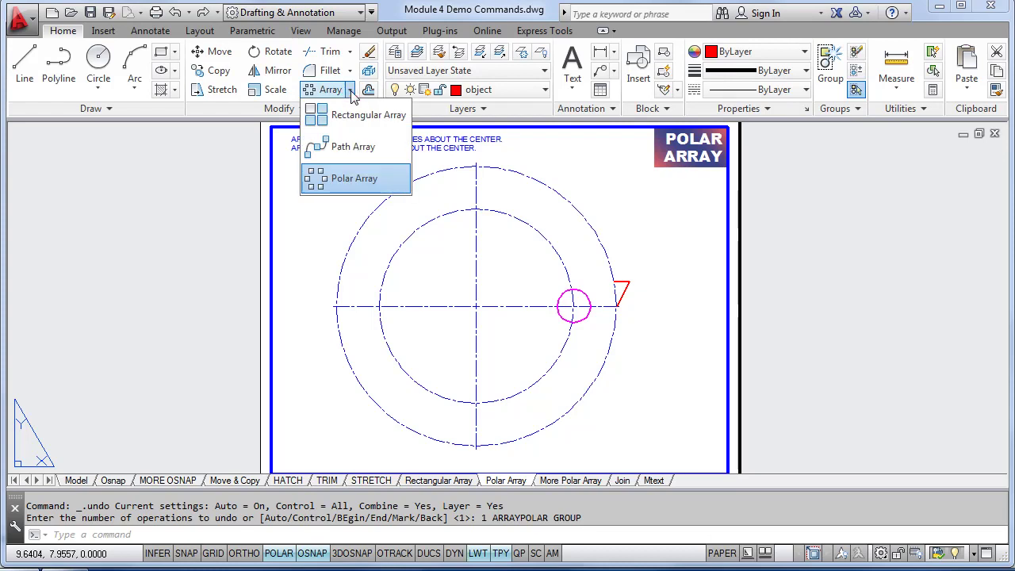
left_click(347, 180)
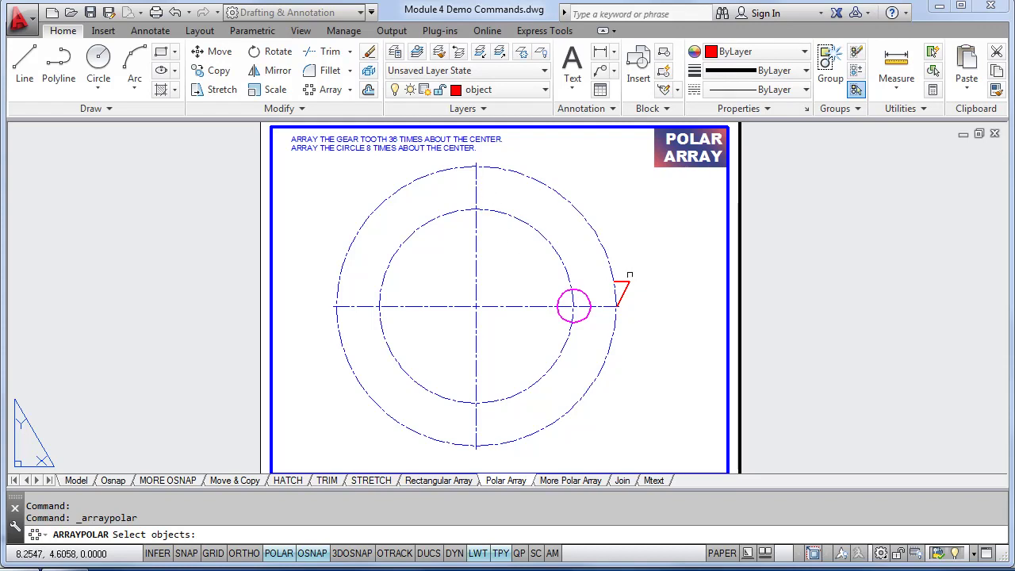
scroll(608, 284, "up", 5)
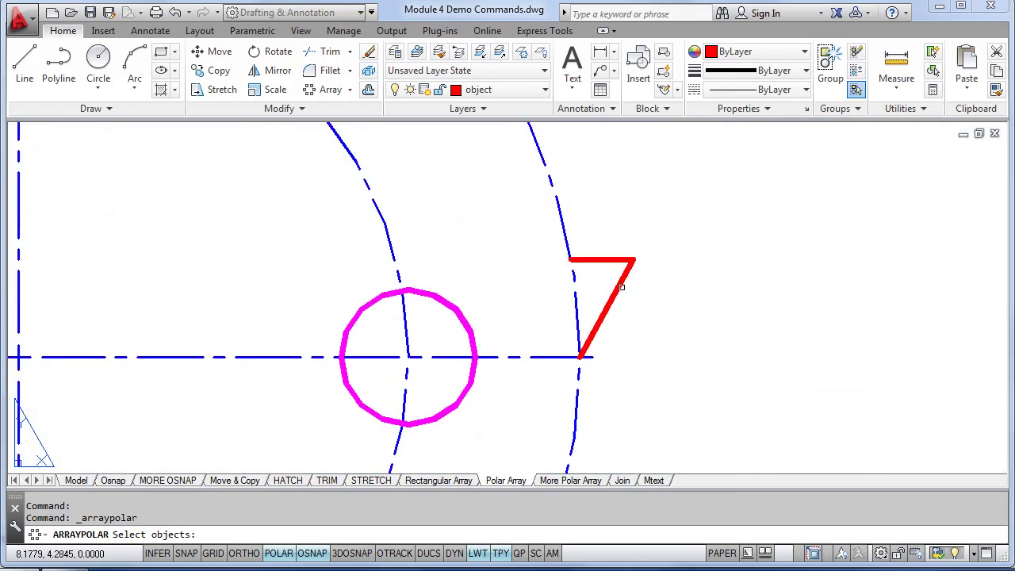
left_click(548, 239)
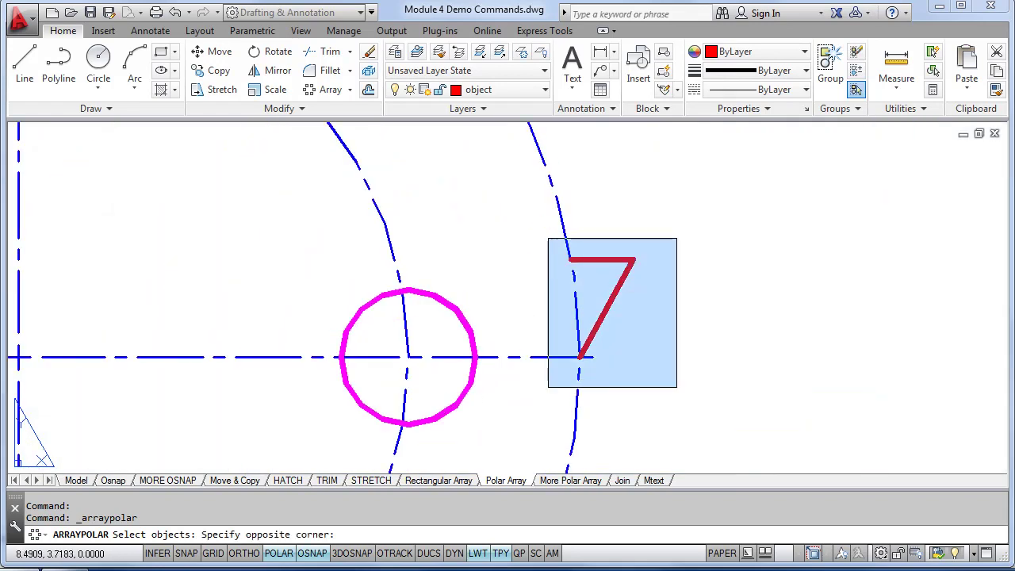
left_click(676, 387)
key("Return")
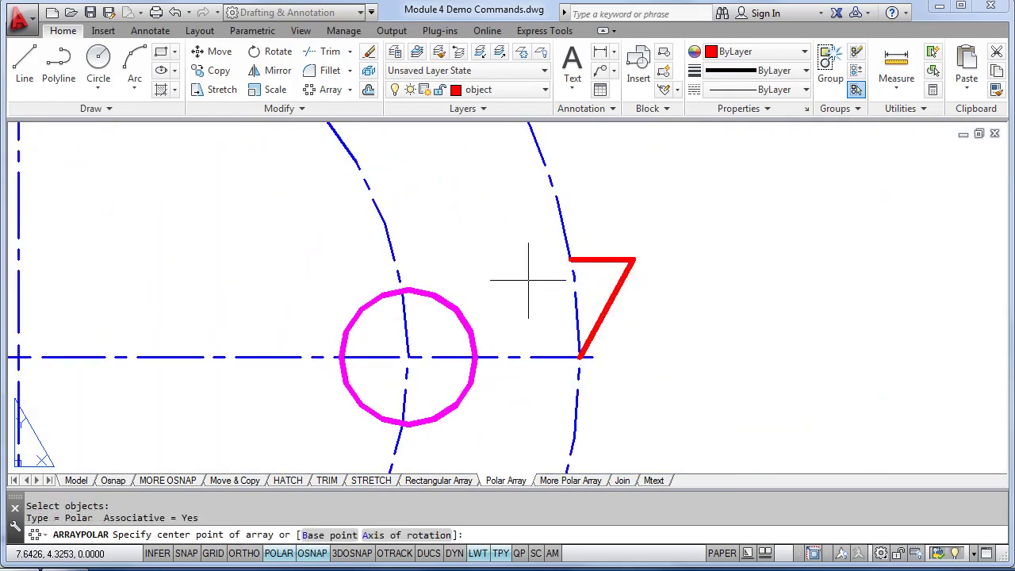
scroll(527, 279, "down", 4)
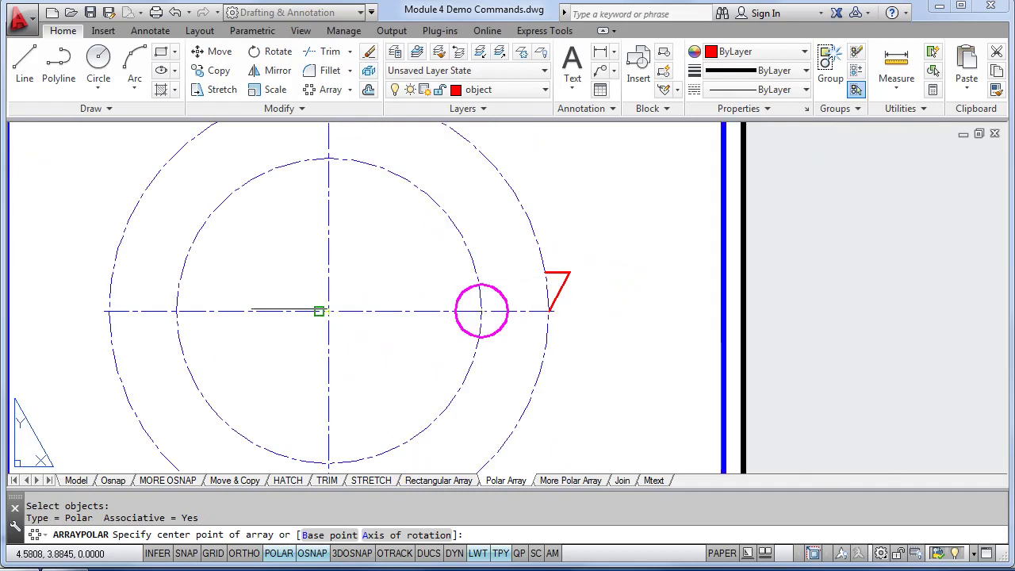
right_click(362, 279, "shift")
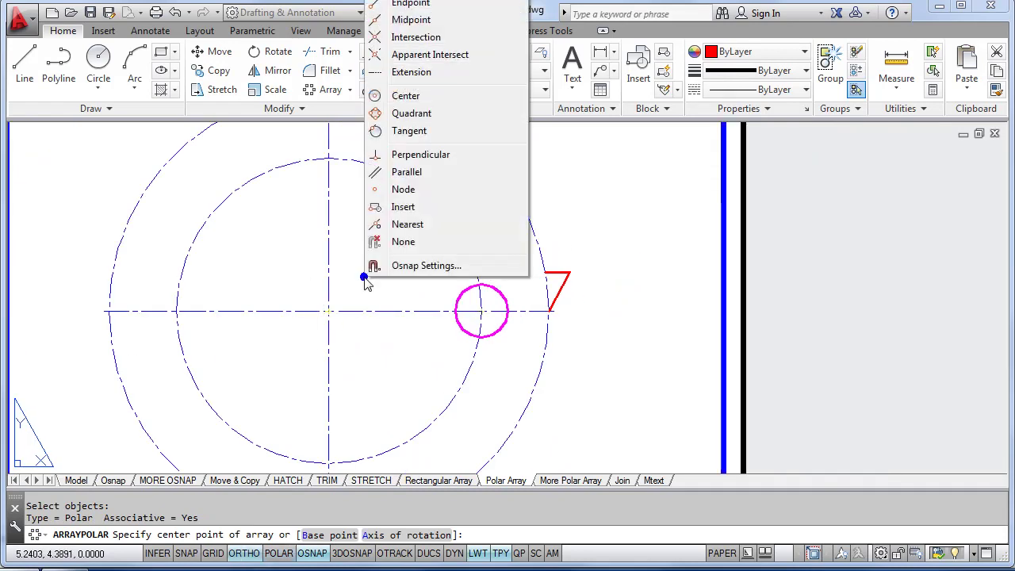
left_click(406, 97)
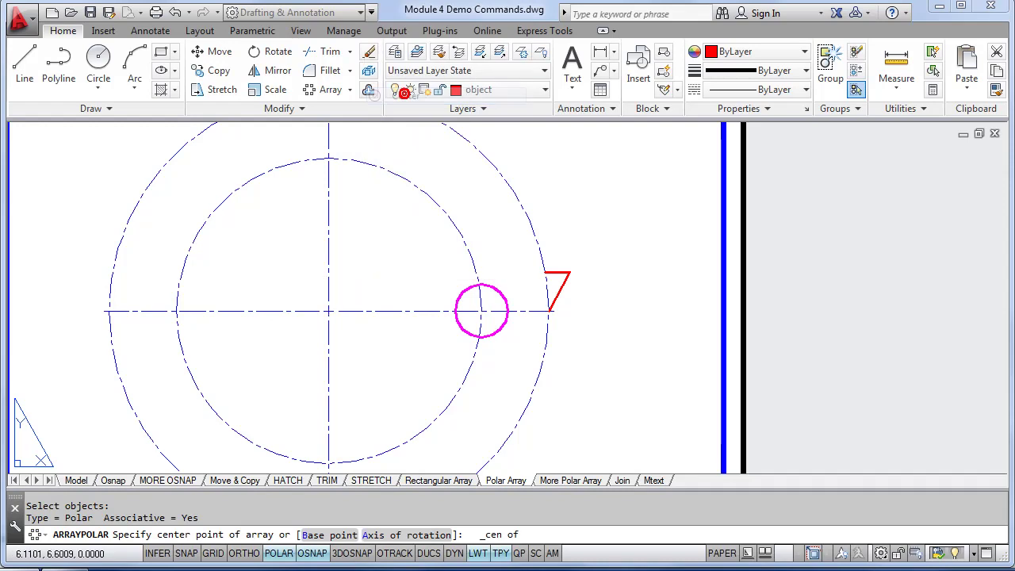
left_click(430, 195)
Set the gear tooth array to 36 items and finish the array
scroll(415, 210, "down", 2)
middle_click_drag(415, 211, 450, 232)
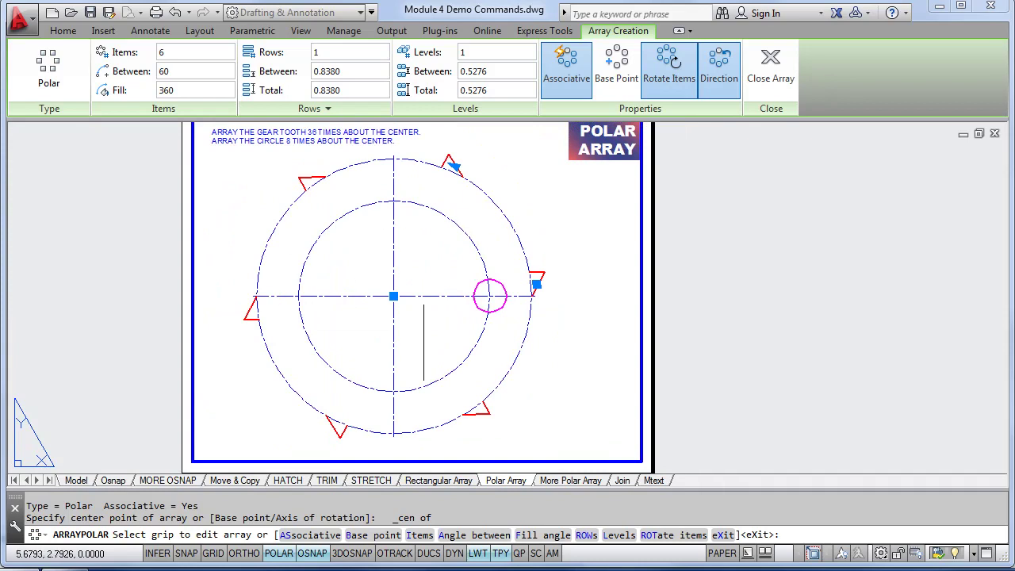
middle_click_drag(370, 249, 387, 315)
scroll(305, 228, "up", 2)
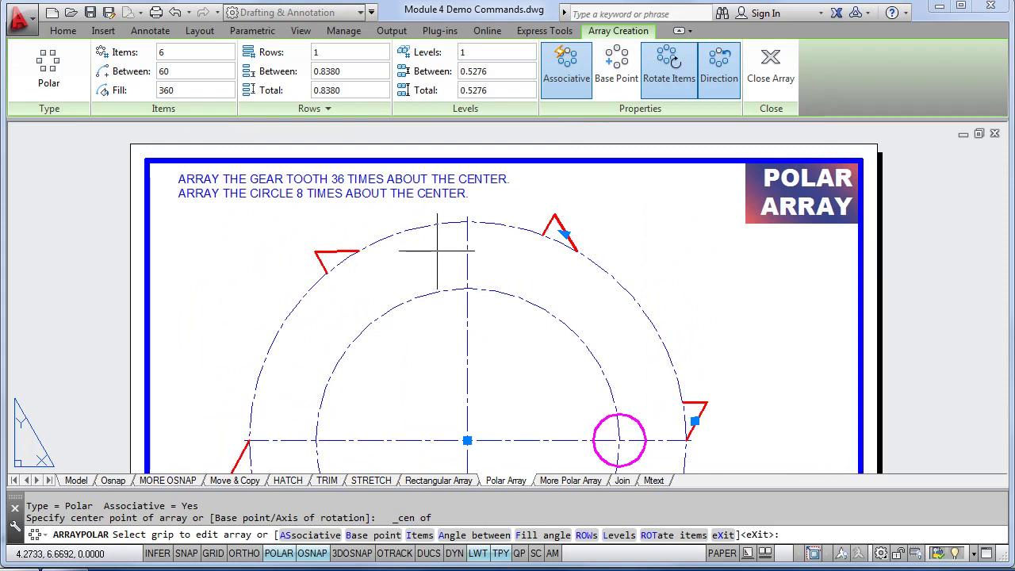
left_click(161, 56)
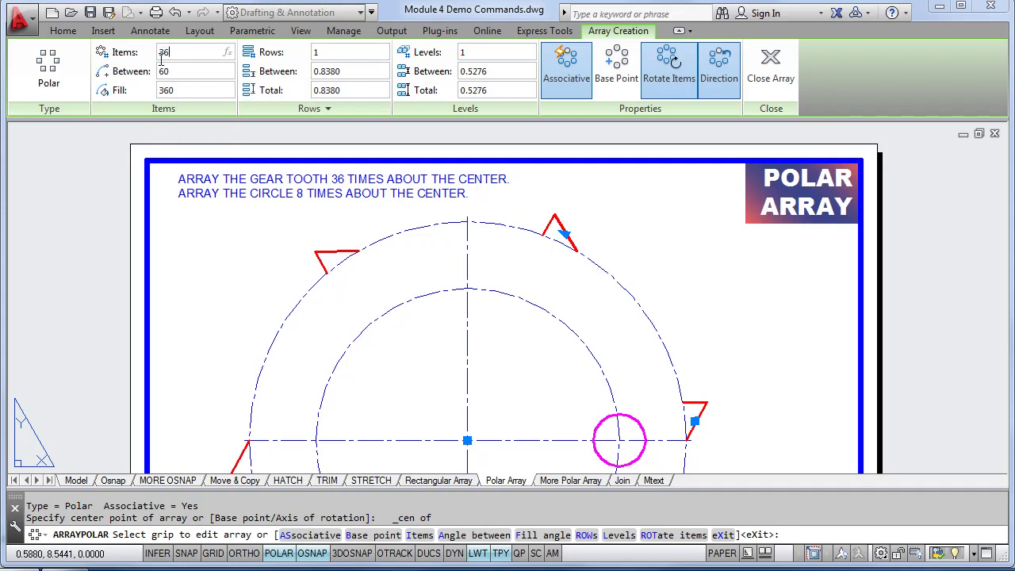
key("Return")
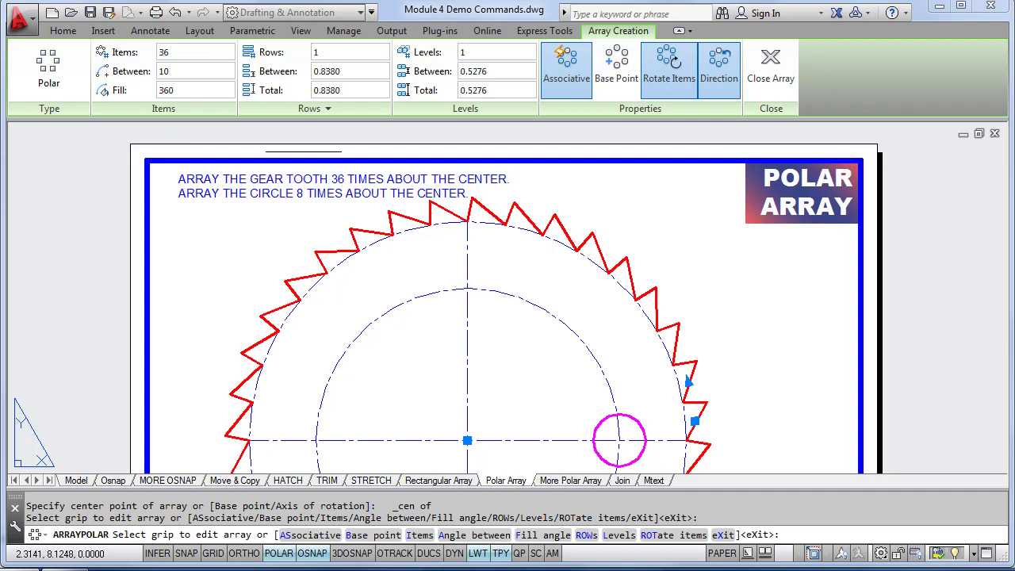
middle_click_drag(457, 268, 436, 247)
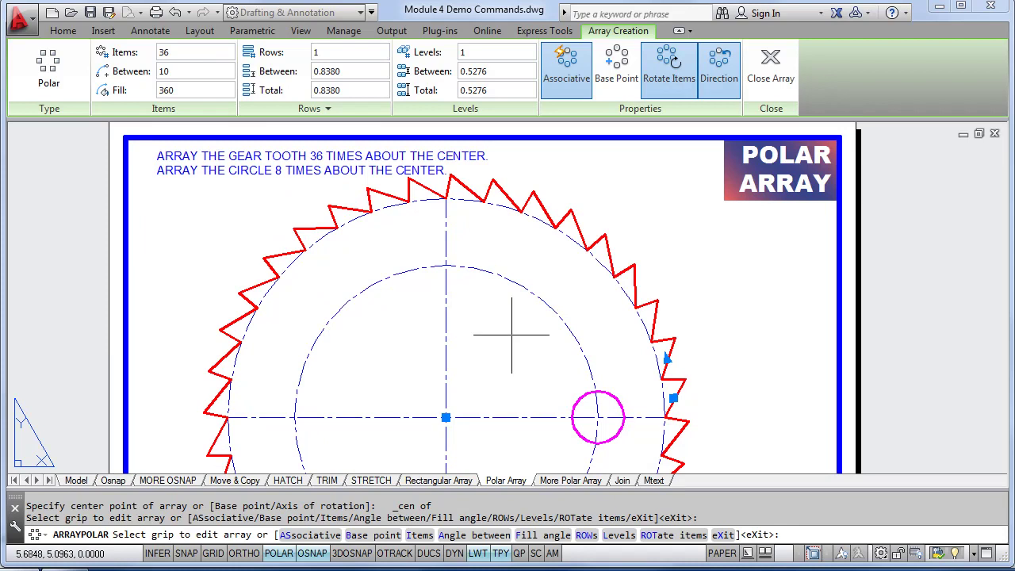
key("Escape")
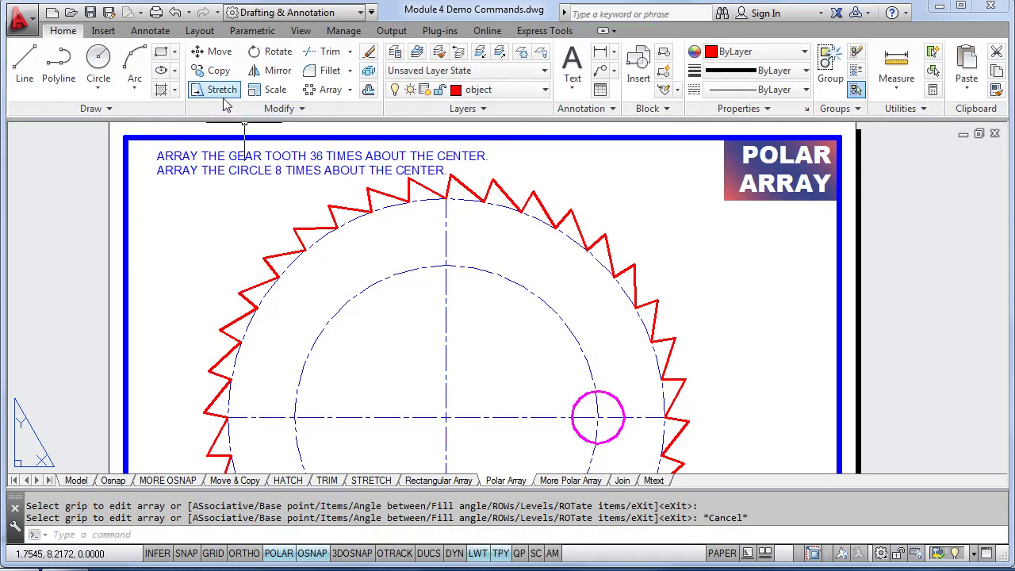
Create a polar array of the magenta circle about the center of the inner dashed circle
left_click(329, 90)
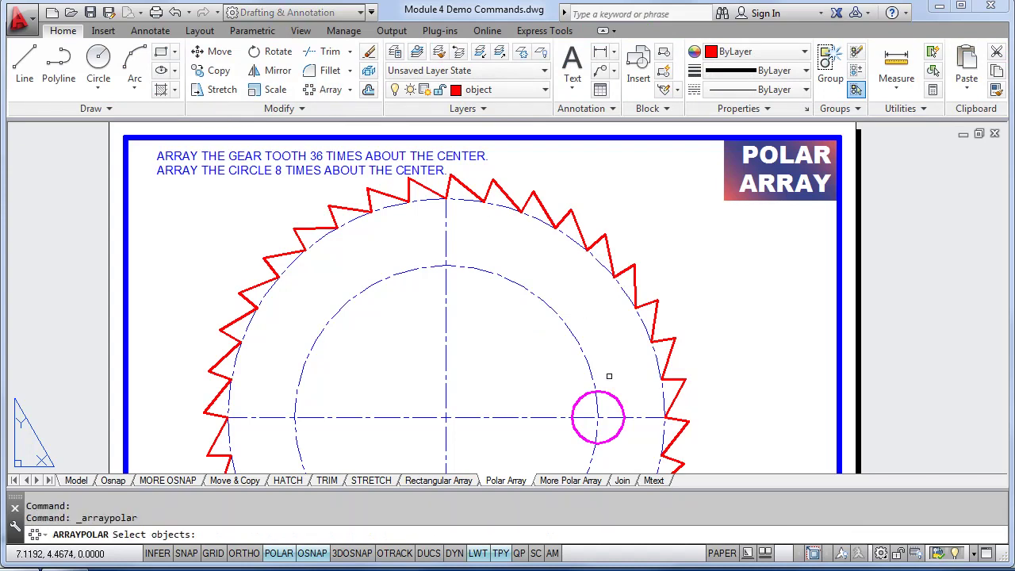
left_click(610, 395)
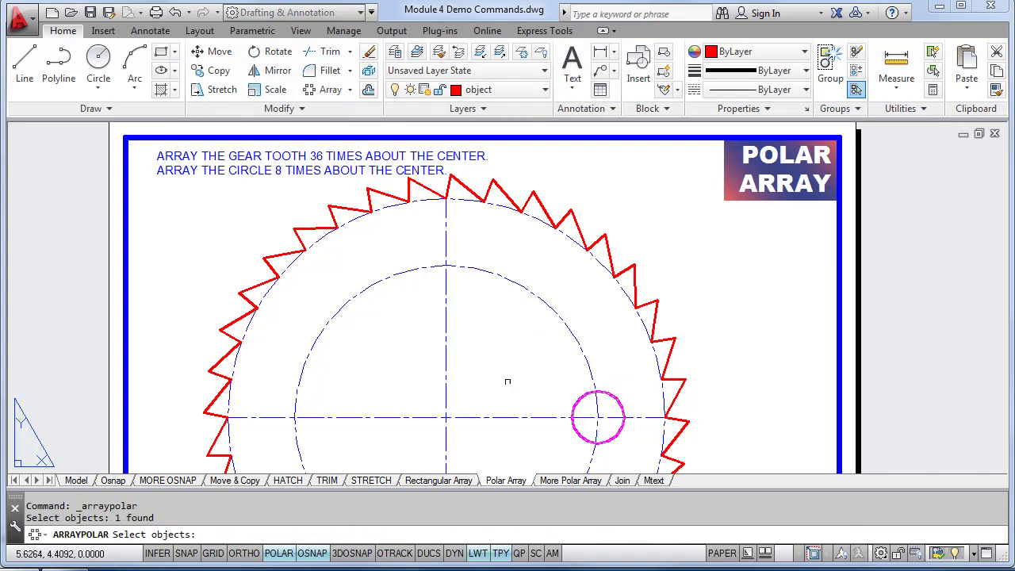
key("Return")
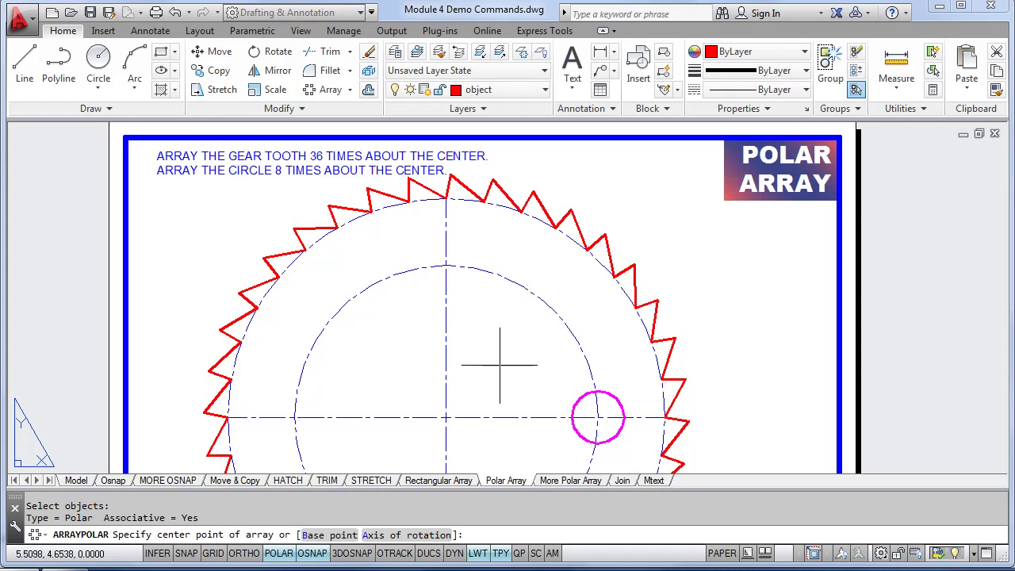
right_click(504, 355, "shift")
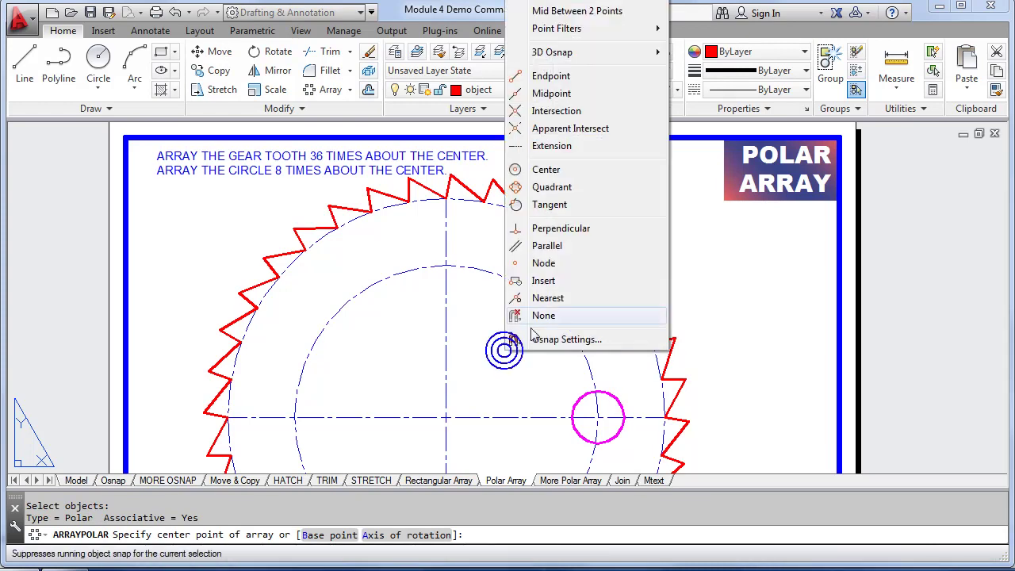
left_click(557, 168)
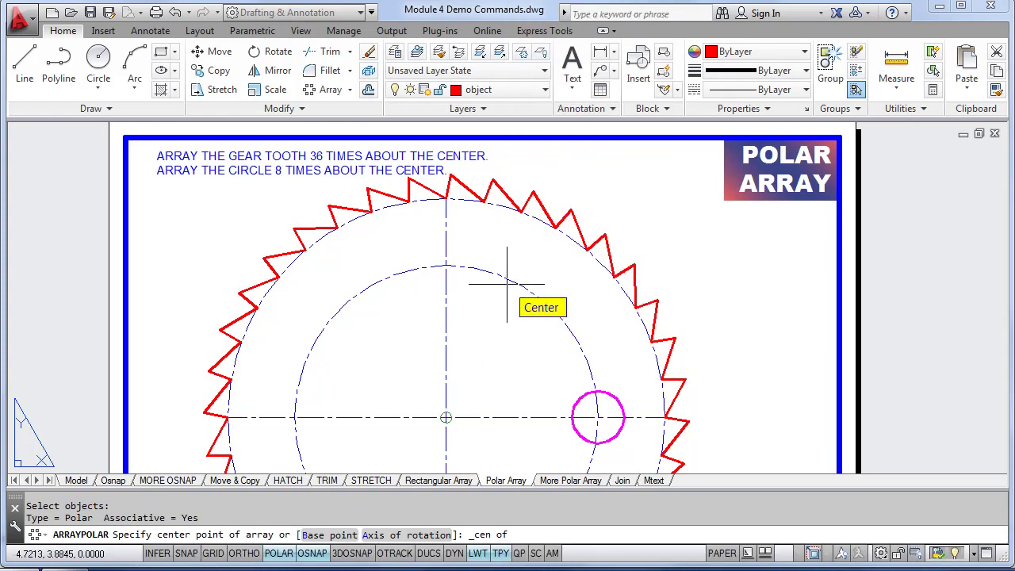
left_click(507, 283)
Set the magenta circle array to 8 items and finish the array
scroll(475, 321, "down", 2)
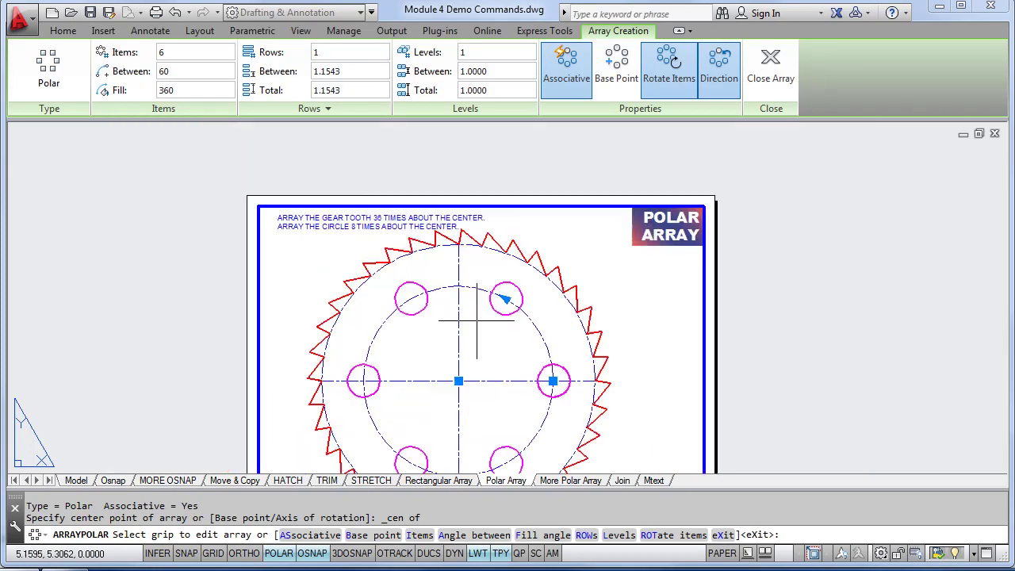
middle_click_drag(477, 321, 477, 309)
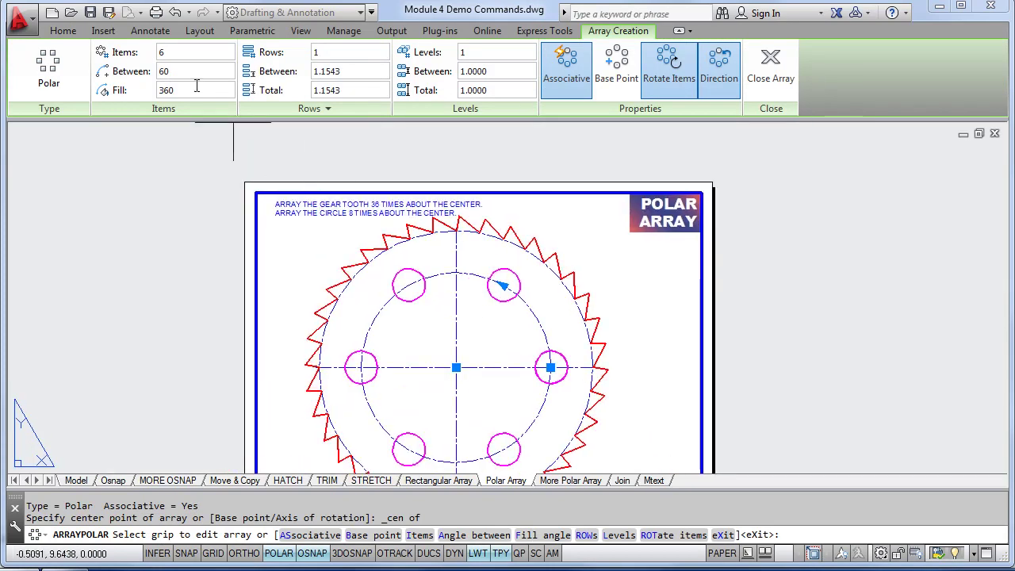
left_click(179, 60)
key("Return")
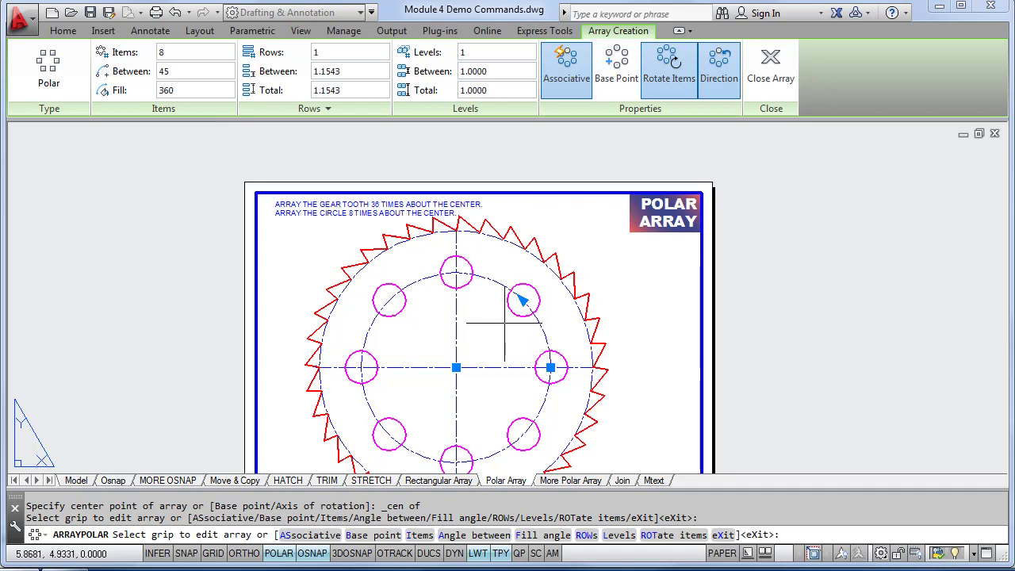
key("Escape")
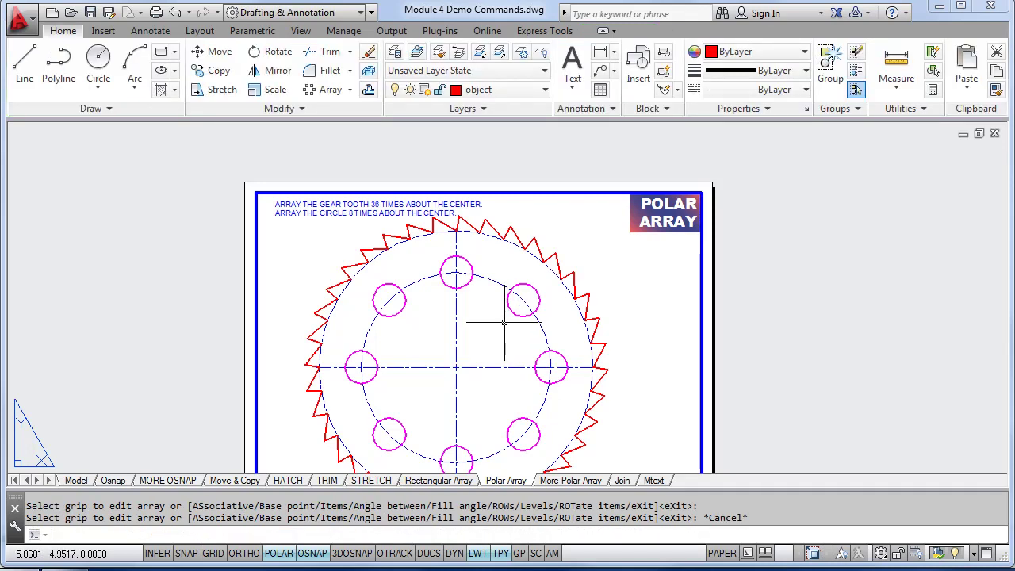
Change the existing gear tooth array to 18 items, return it to 36 items, and deselect it
left_click(512, 232)
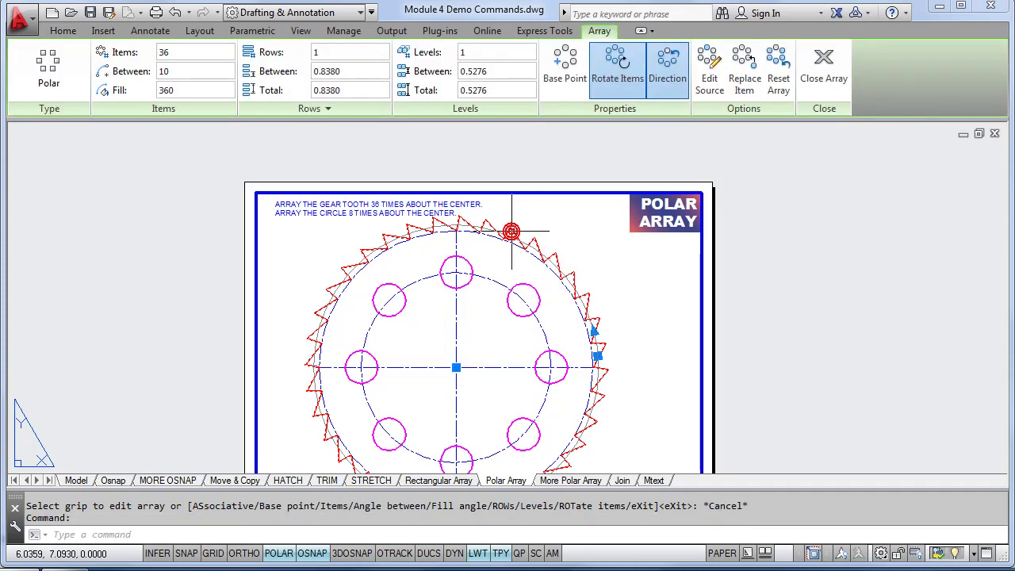
left_click(162, 54)
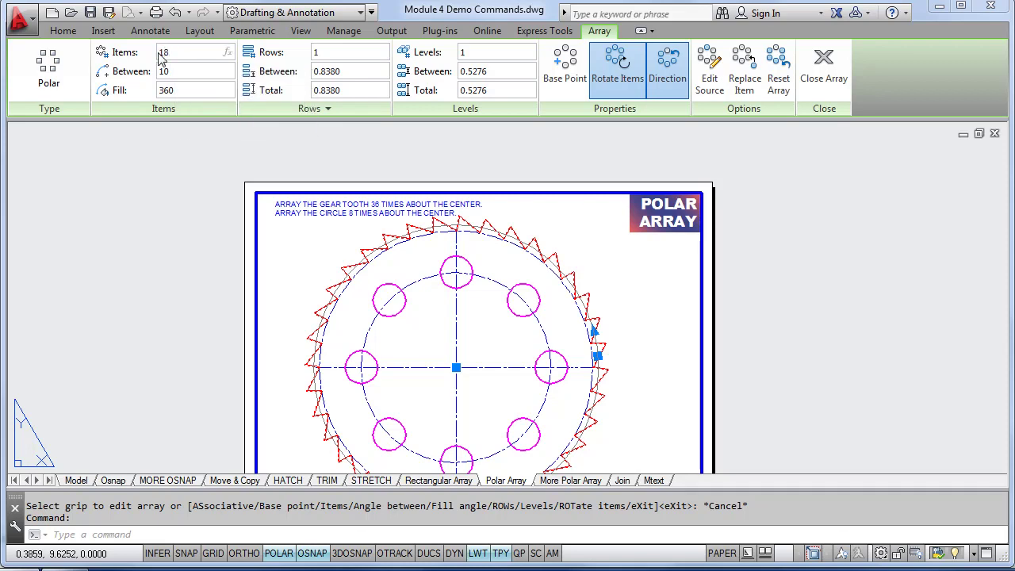
key("Return")
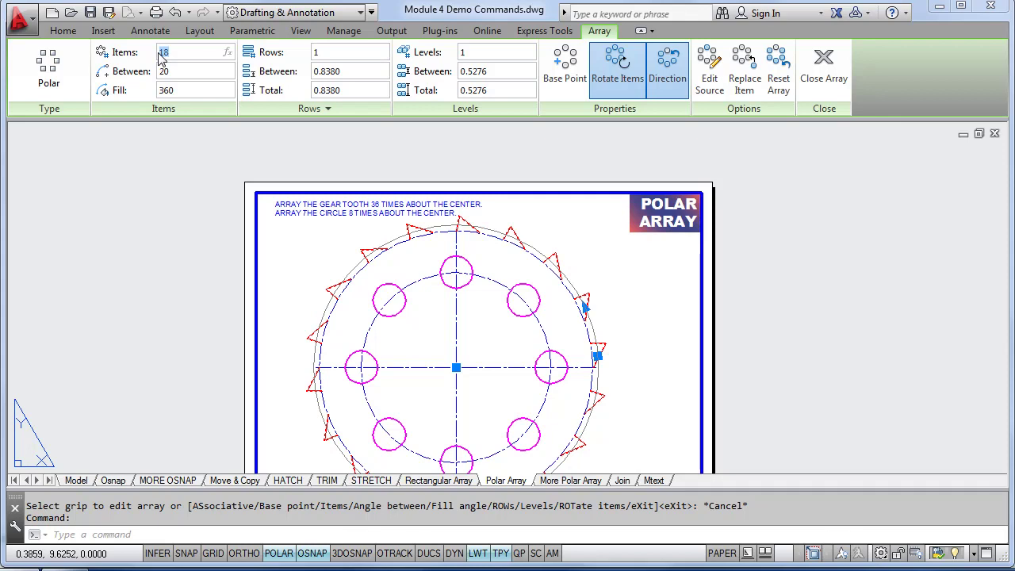
key("Return")
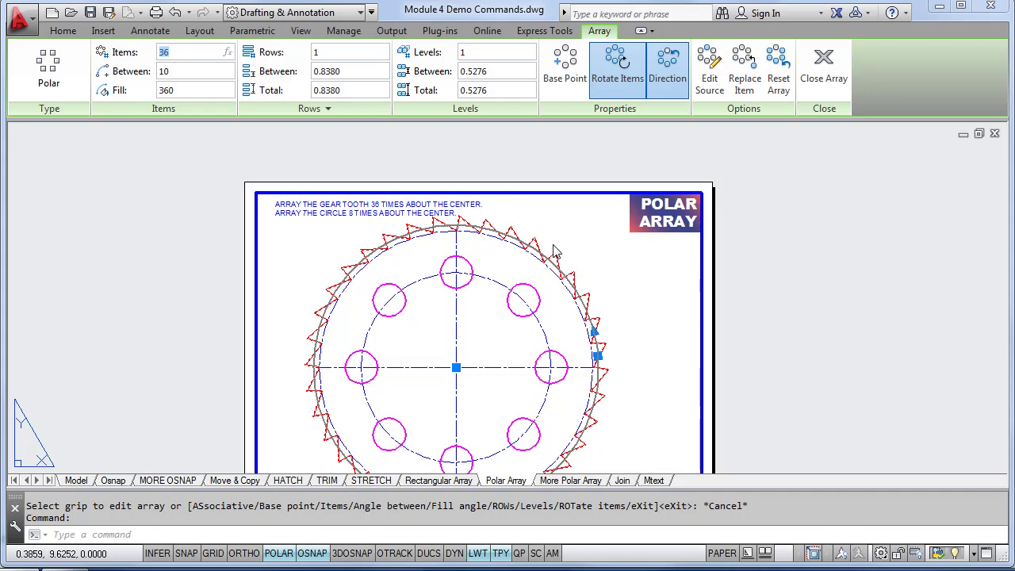
key("Escape")
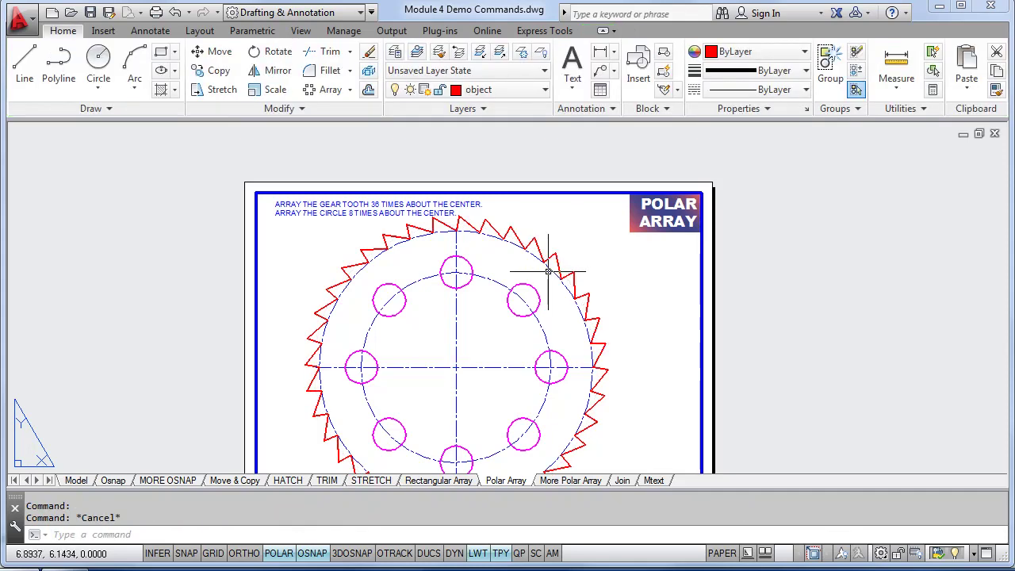
mouse_move(547, 271)
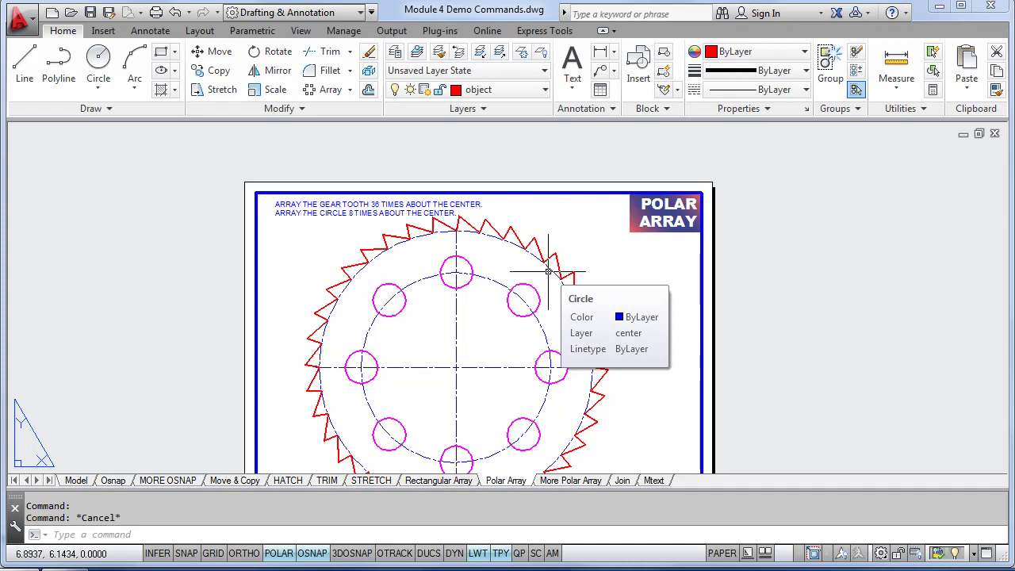
left_click(553, 257)
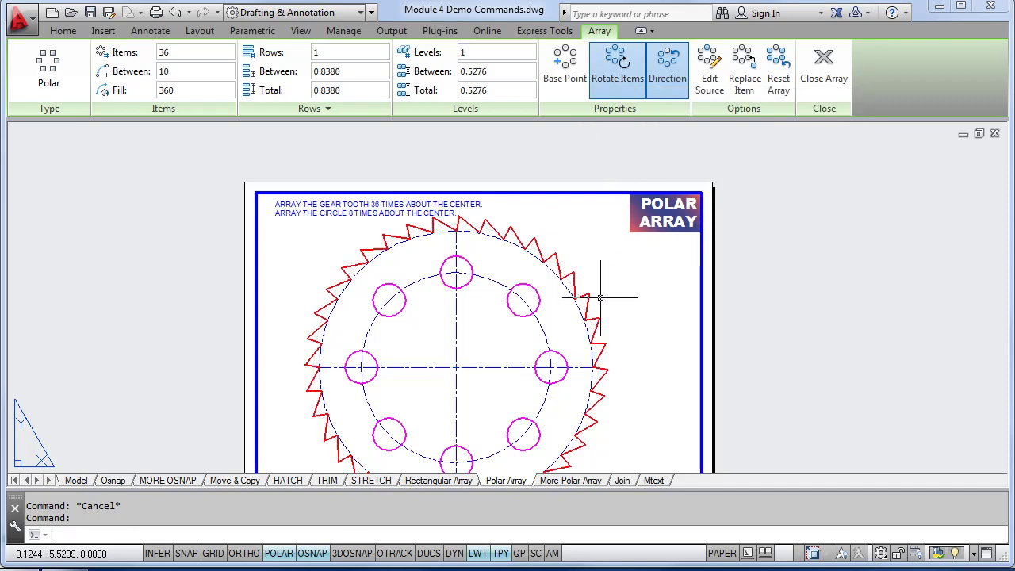
key("Escape")
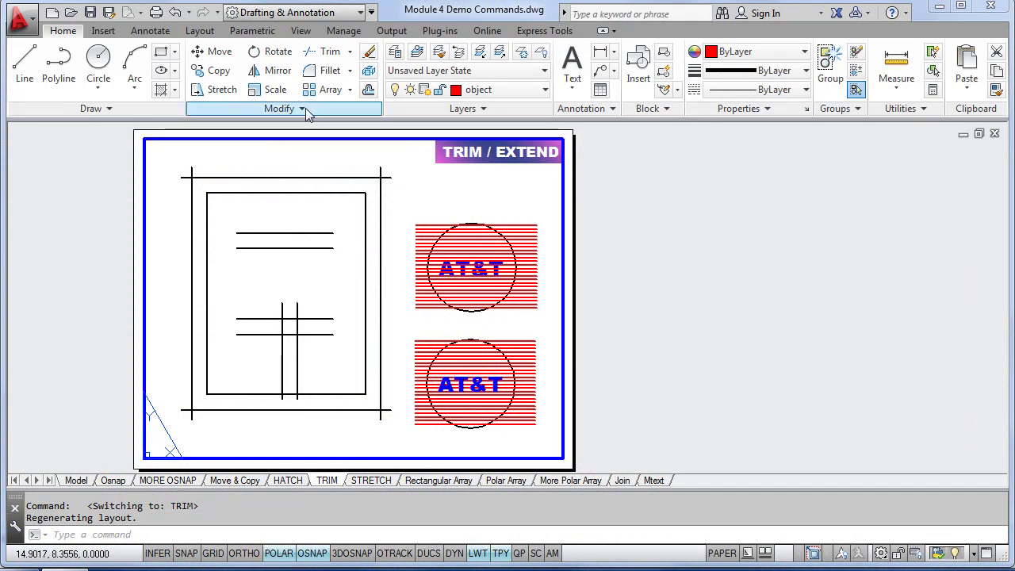
Trim the red line ends left of the upper AT&T circle, using the circle as the cutting edge
left_click(351, 52)
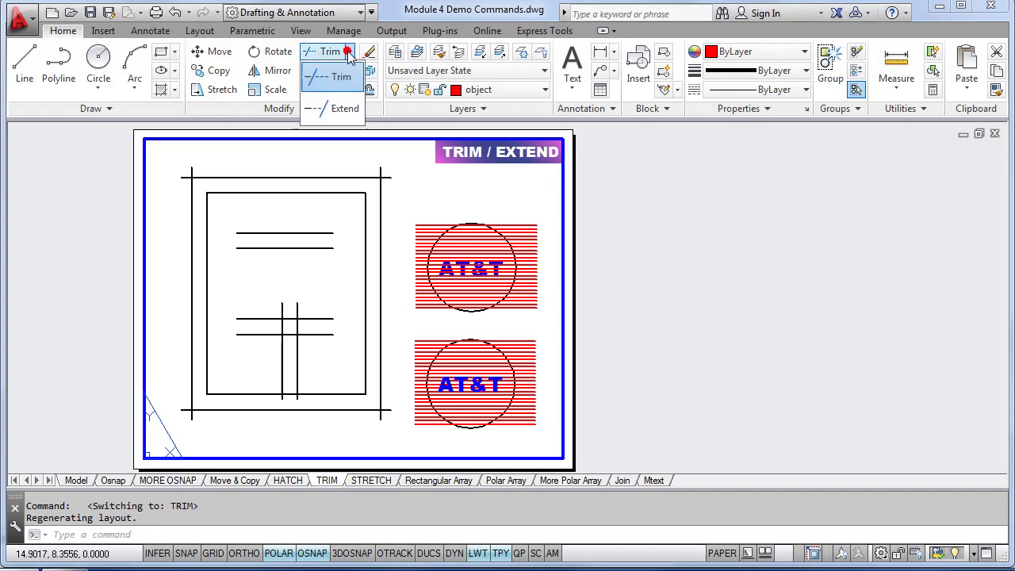
left_click(314, 79)
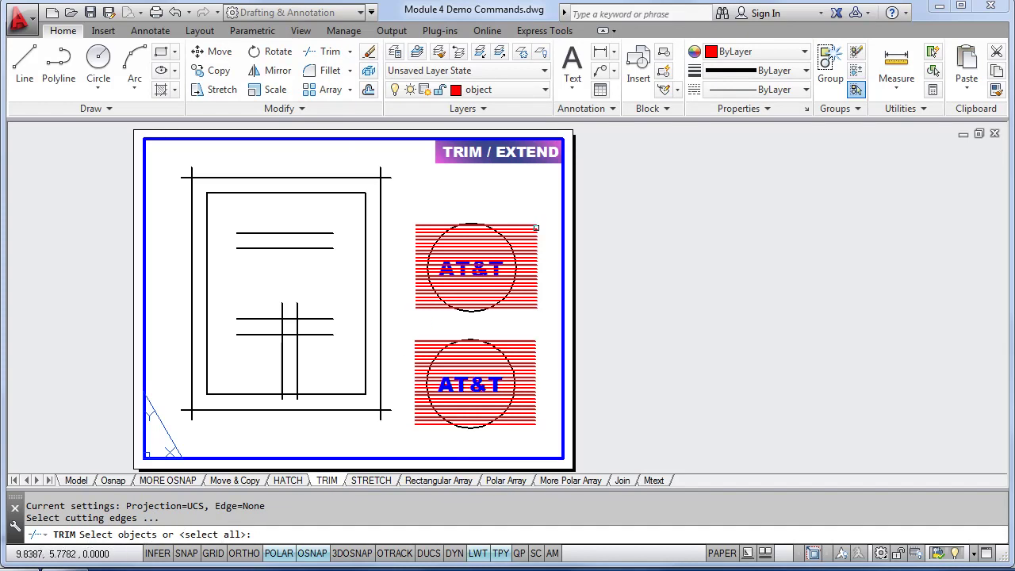
scroll(536, 228, "up", 4)
middle_click_drag(509, 252, 554, 224)
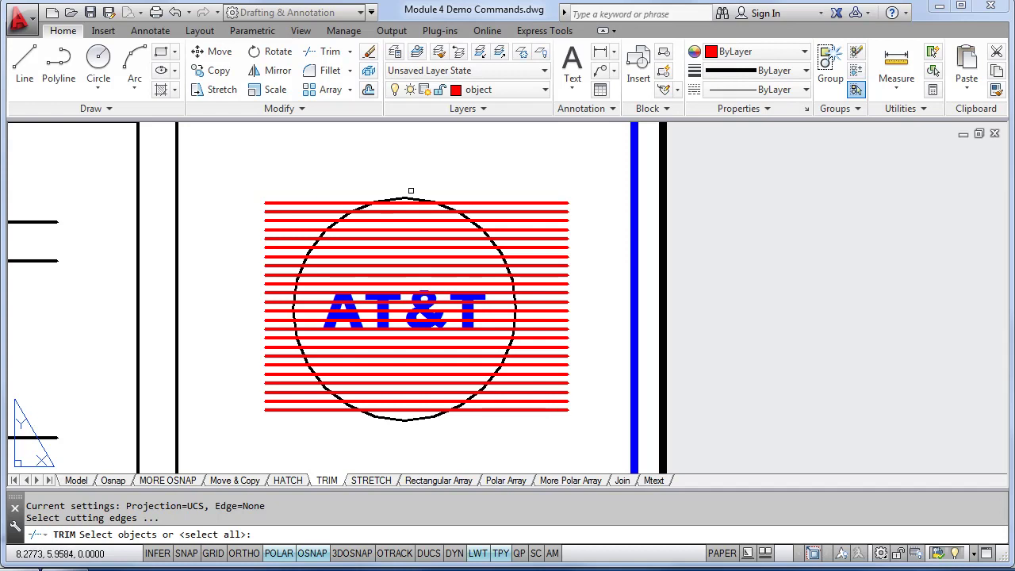
left_click(404, 197)
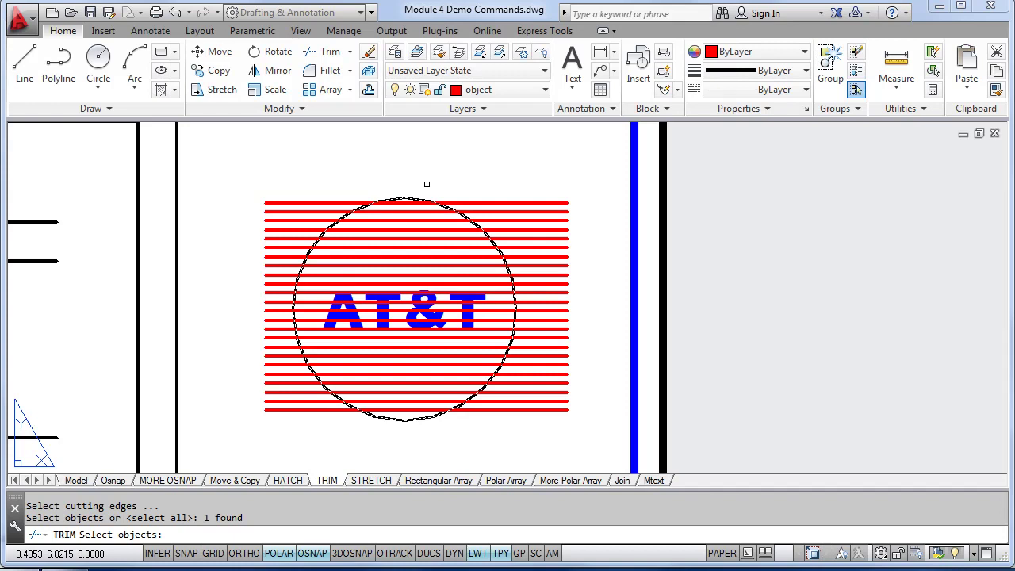
key("Return")
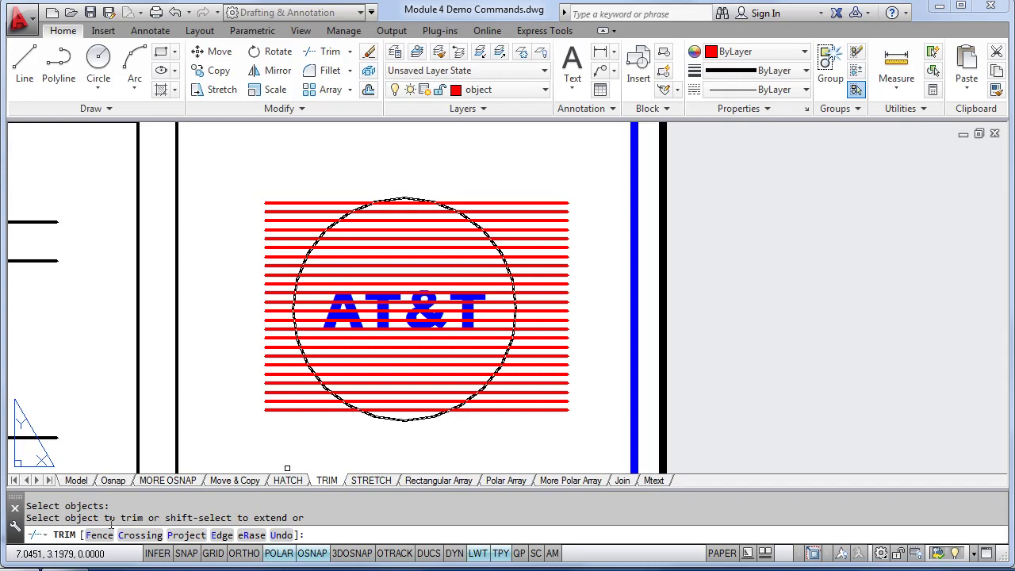
left_click(270, 203)
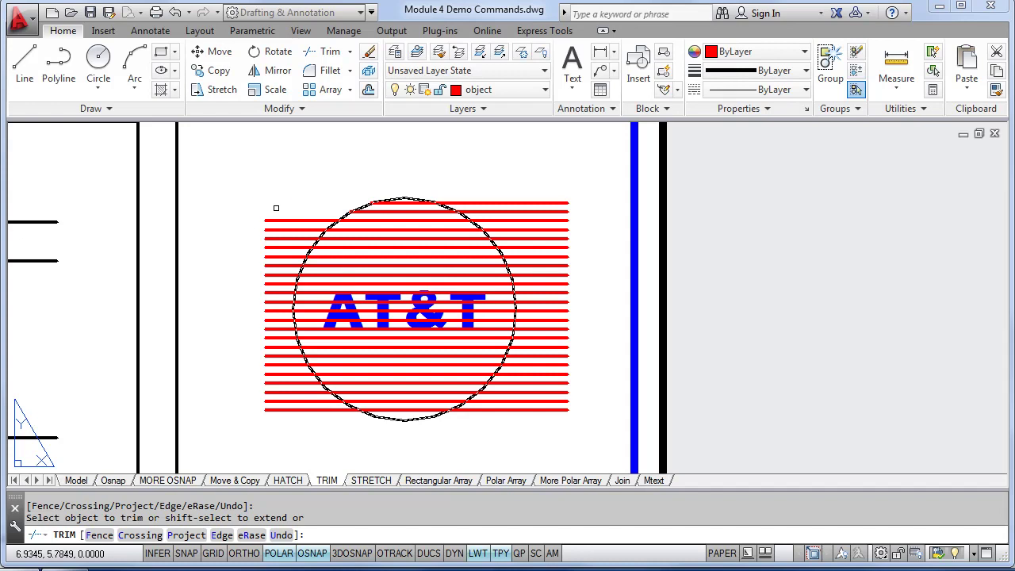
left_click(278, 207)
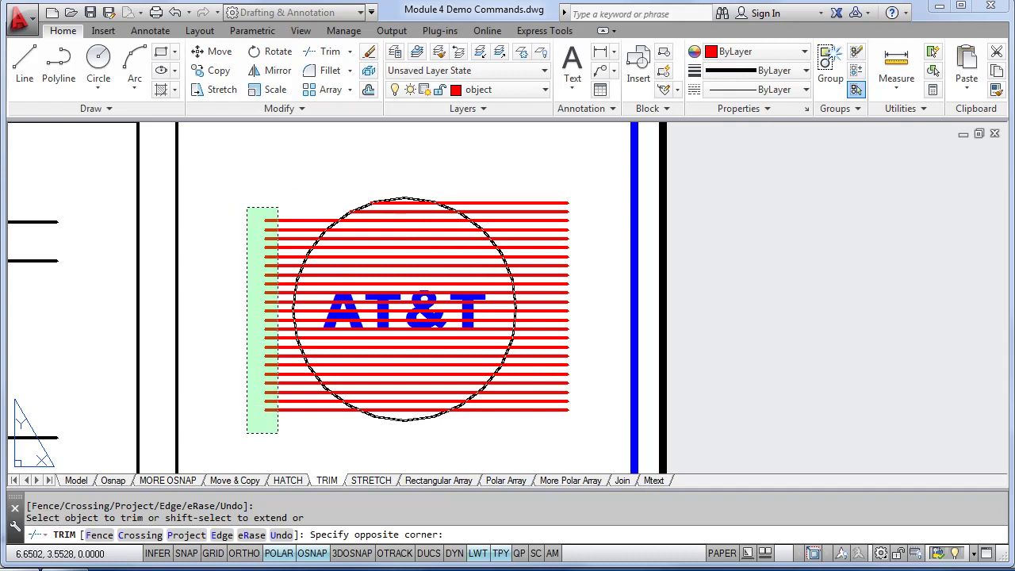
left_click(246, 432)
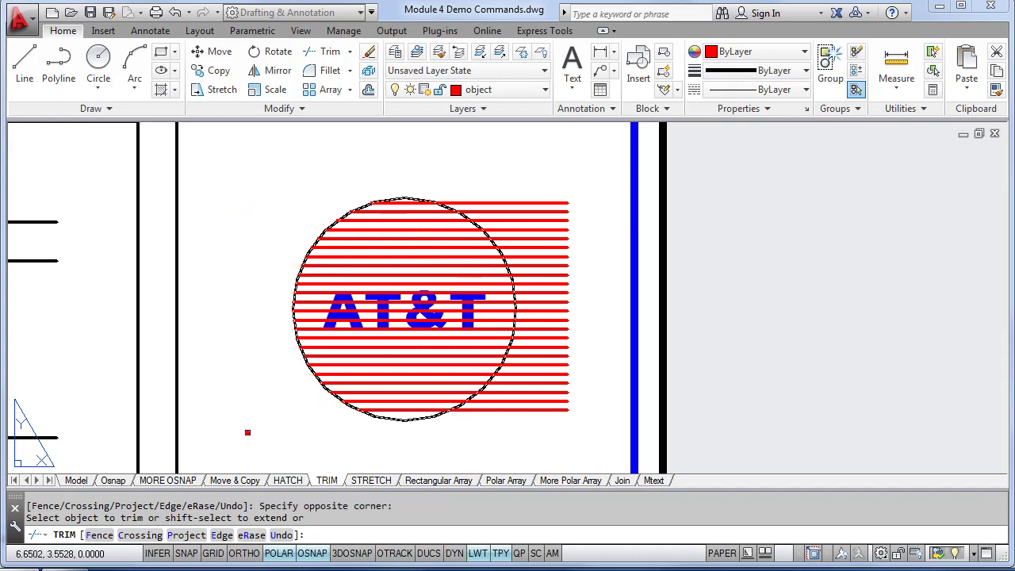
Trim all red line ends right of the upper AT&T circle and finish the trim
left_click(589, 173)
left_click(541, 423)
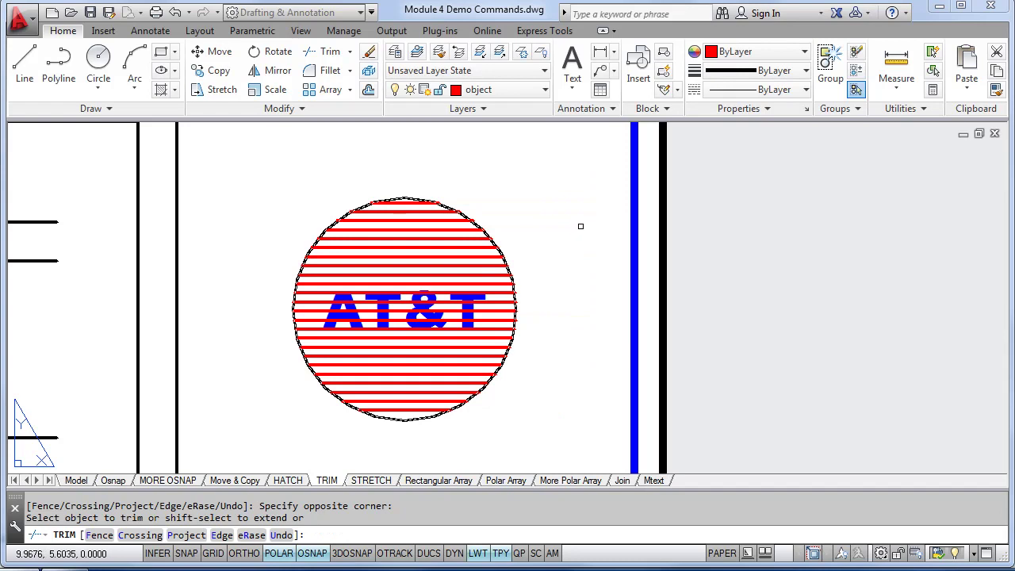
key("Return")
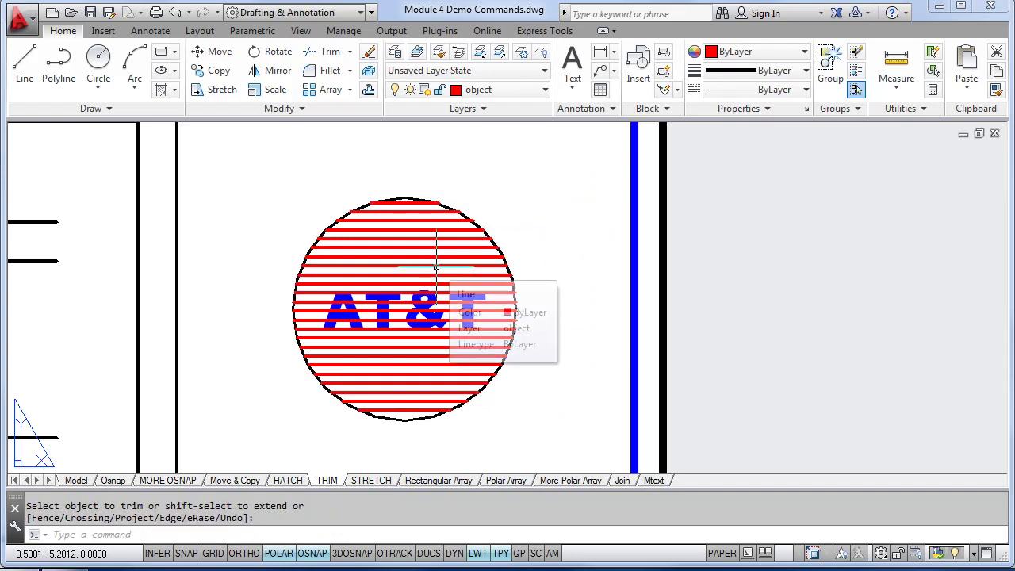
Trim the four red lines crossing the AT&T lettering, using the text as the cutting edge
scroll(436, 270, "up", 4)
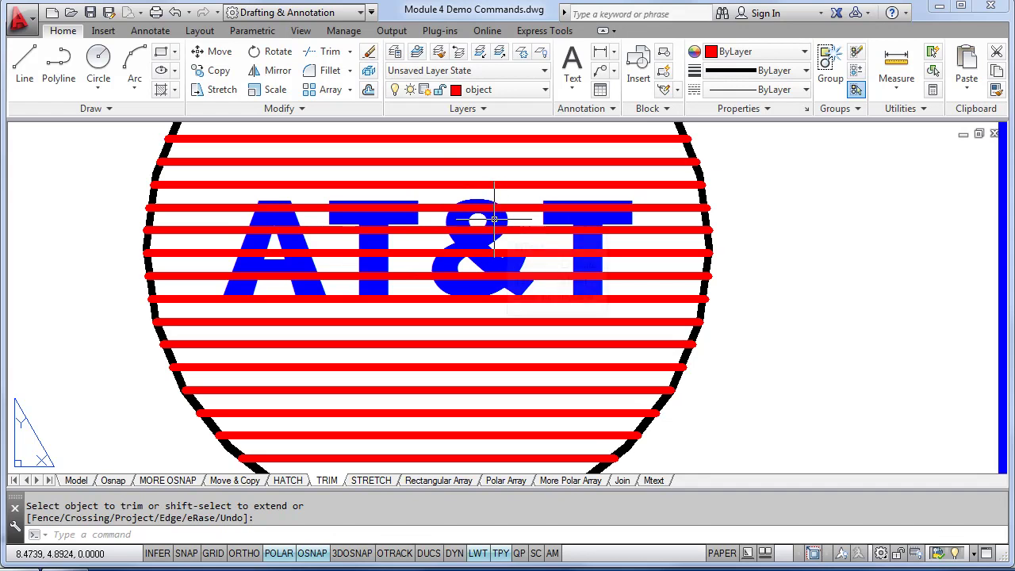
left_click(316, 55)
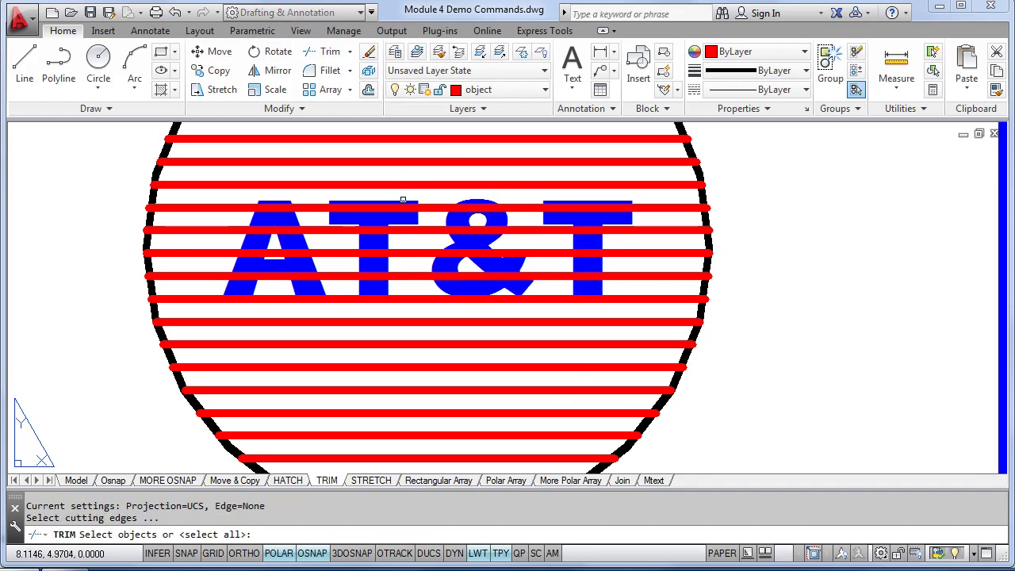
left_click(417, 218)
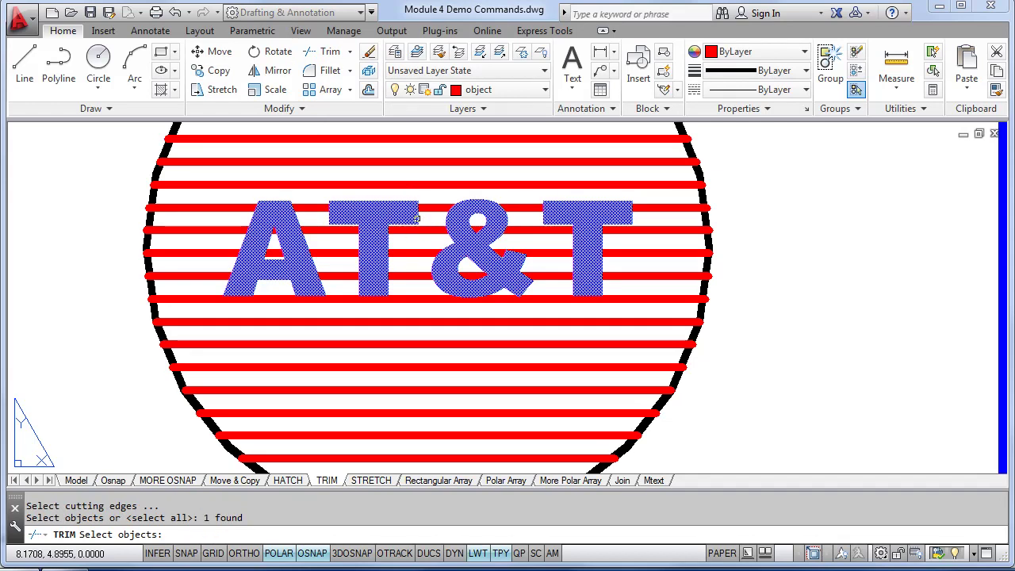
key("Return")
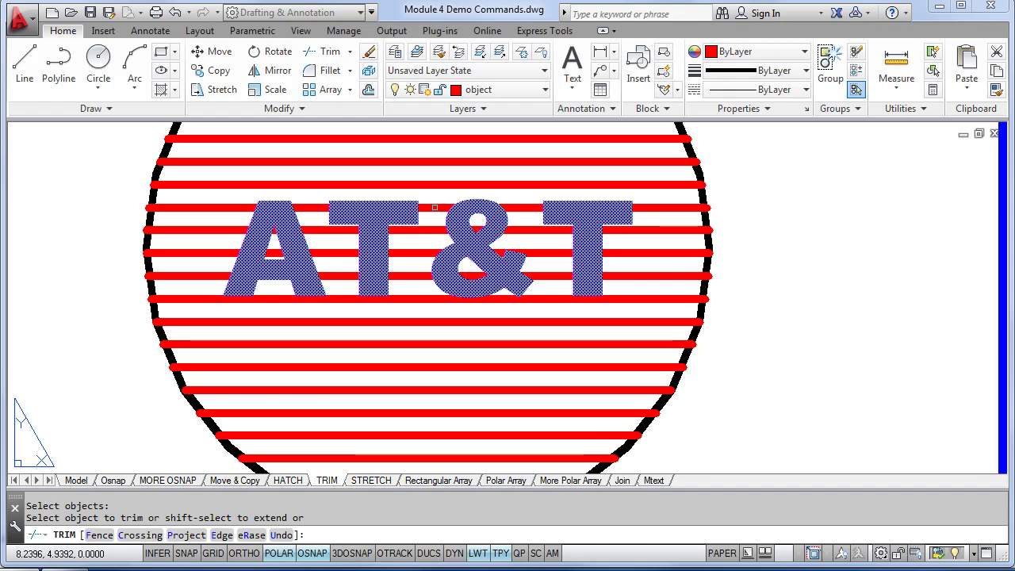
left_click(433, 208)
left_click(431, 229)
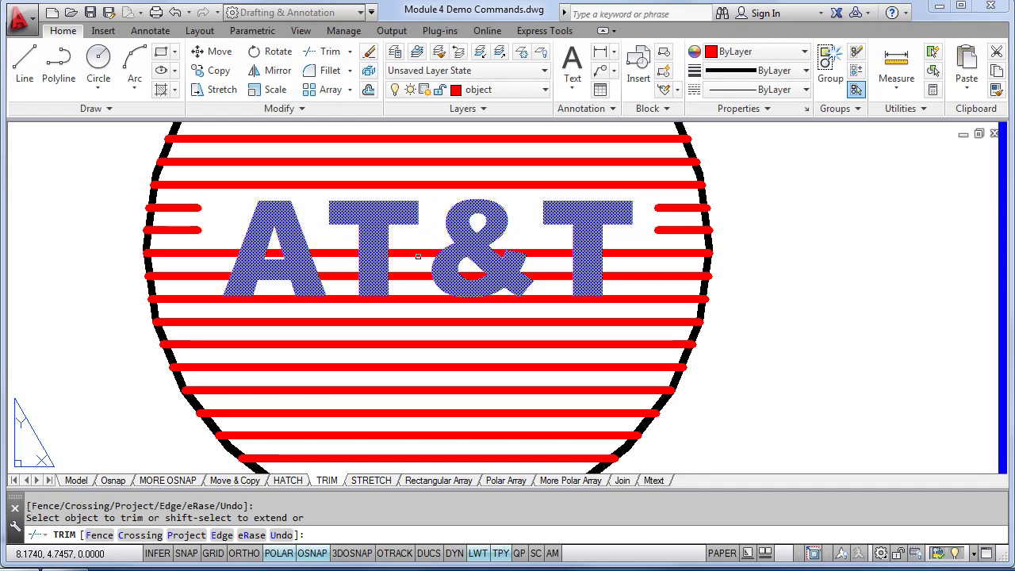
left_click(418, 253)
left_click(412, 274)
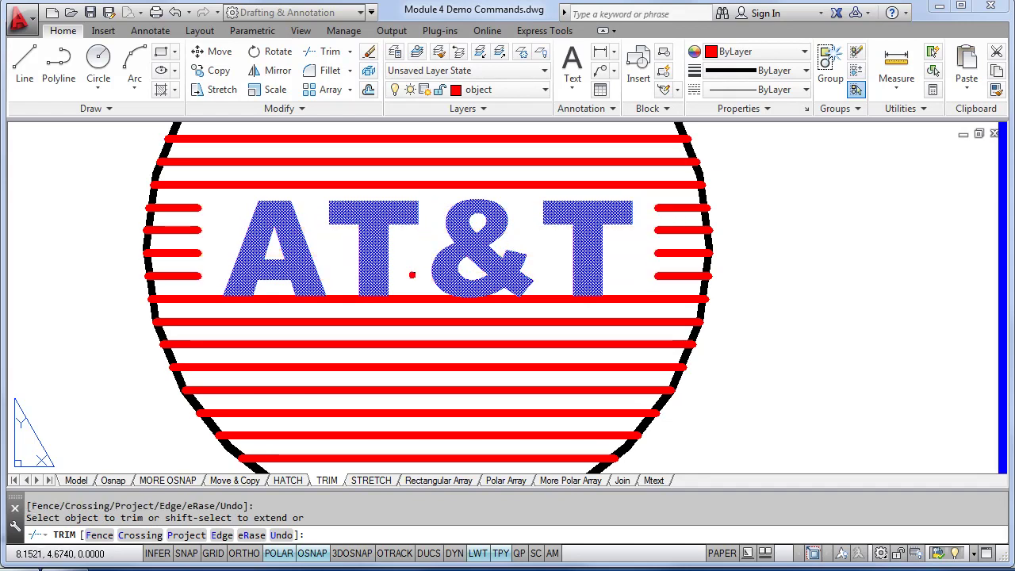
key("Return")
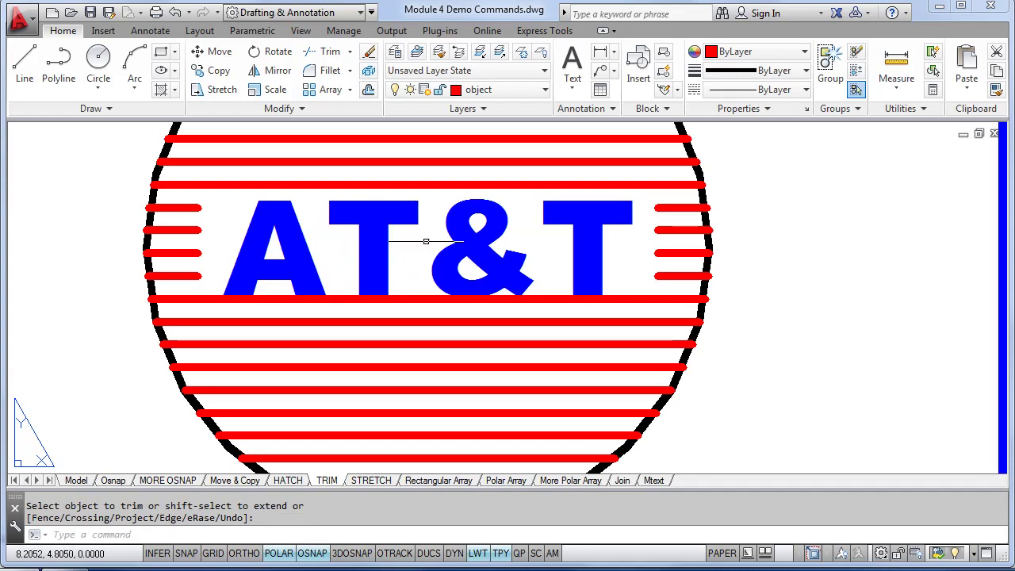
Start a trim with all objects as cutting edges and remove alternate arc segments on the circle's upper left
scroll(422, 233, "down", 2)
mouse_move(463, 287)
middle_mouse_down()
mouse_move(449, 243)
mouse_move(444, 344)
middle_mouse_up()
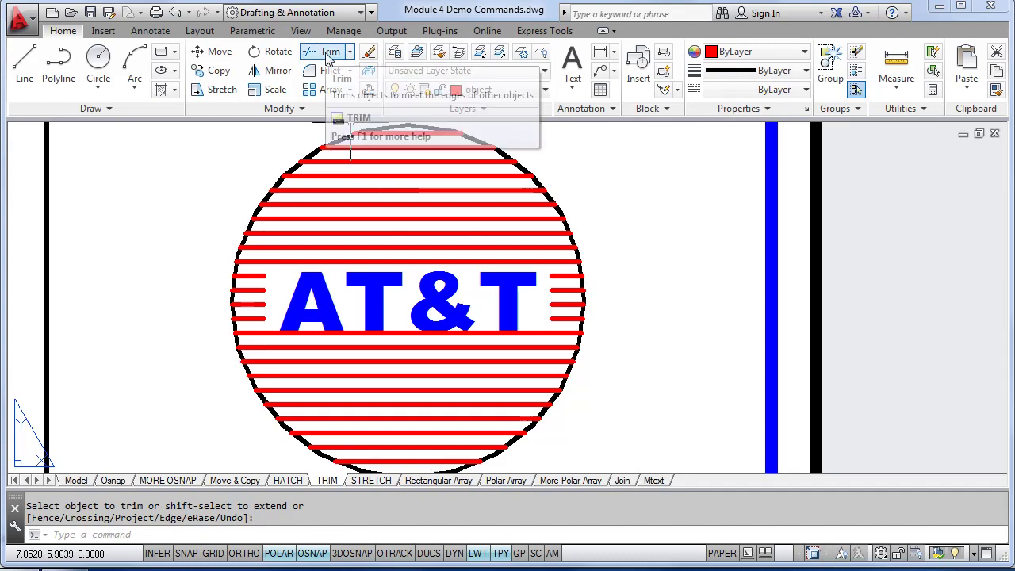
left_click(327, 52)
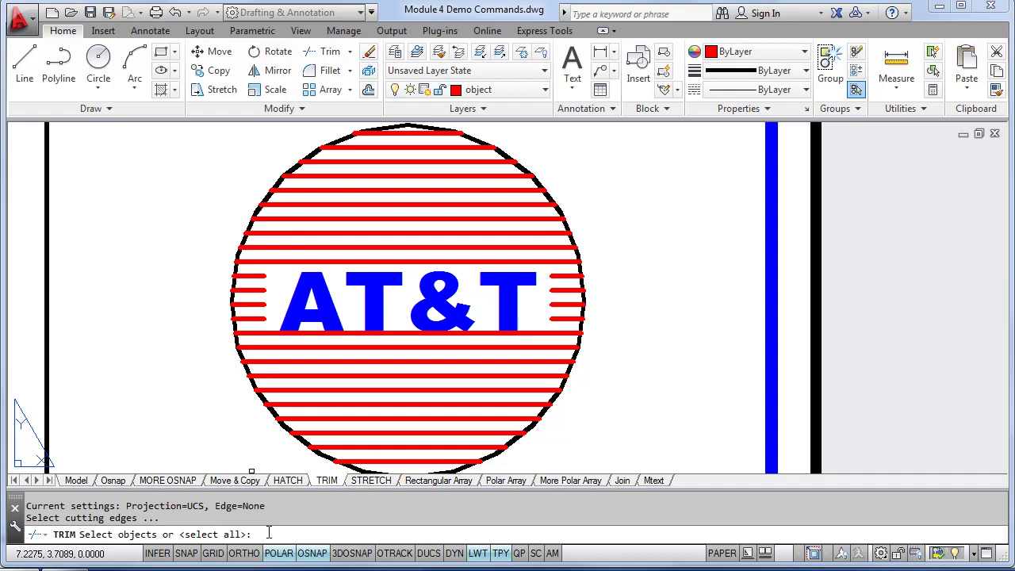
key("Return")
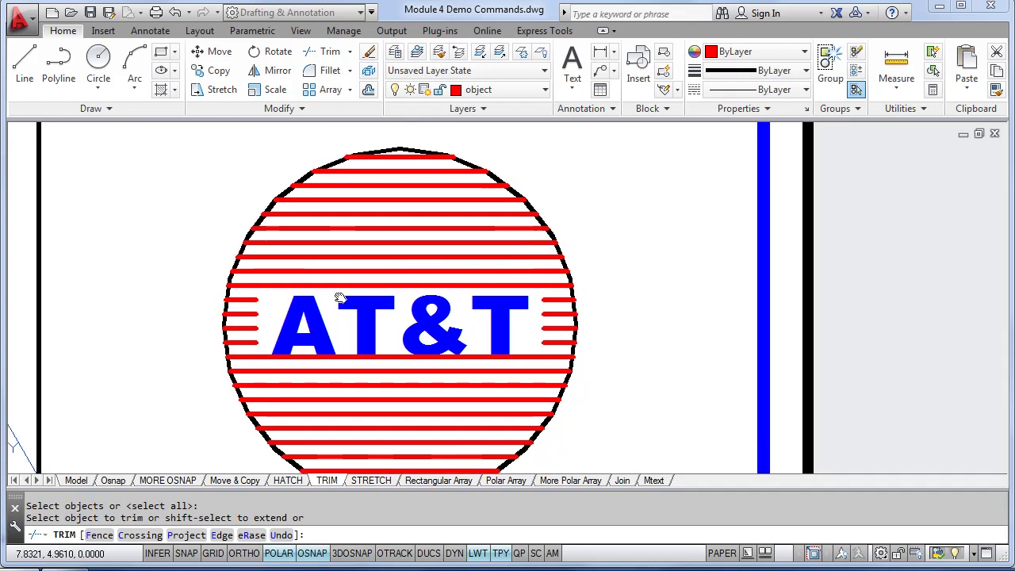
scroll(357, 204, "up", 2)
middle_click_drag(358, 204, 358, 278)
scroll(294, 192, "up", 2)
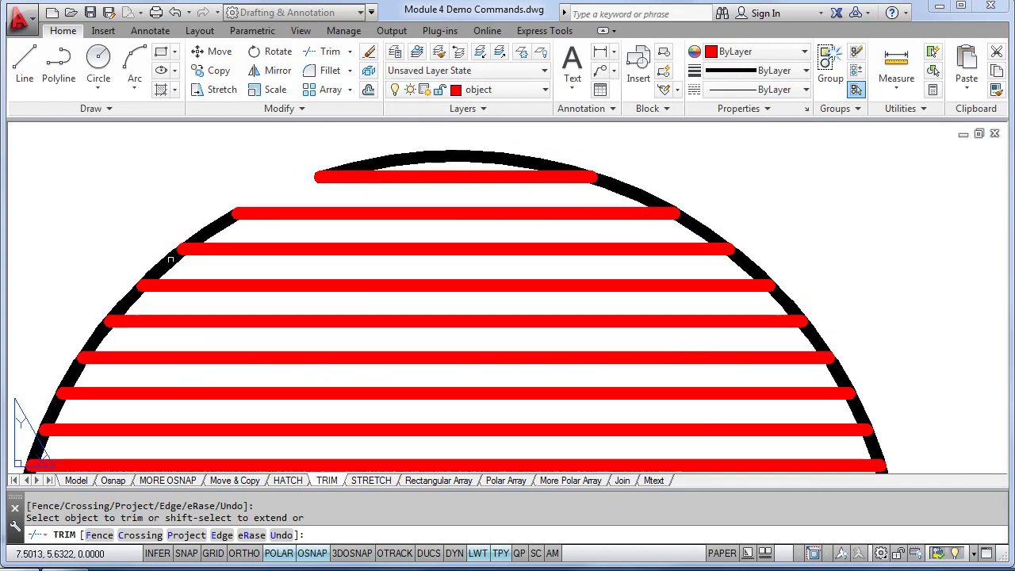
left_click(163, 267)
left_click(92, 338)
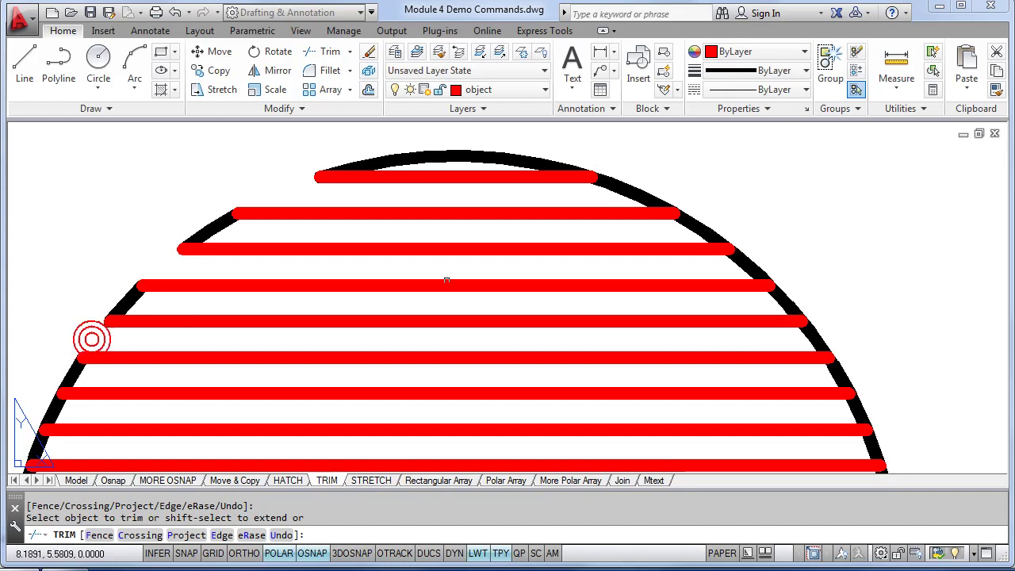
Trim the matching alternate arc segments between the red lines on the circle's upper right
left_click(637, 190)
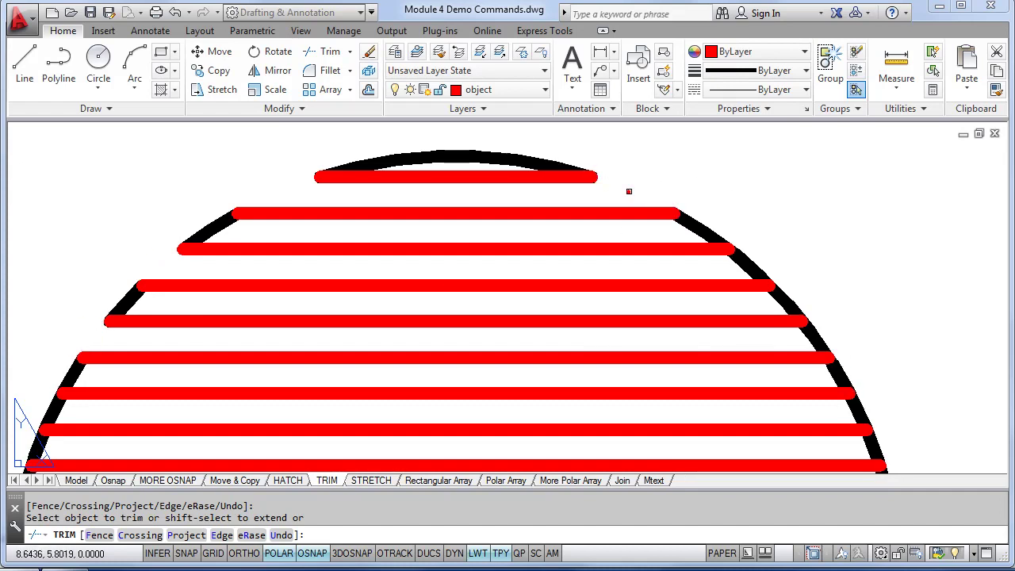
left_click(749, 267)
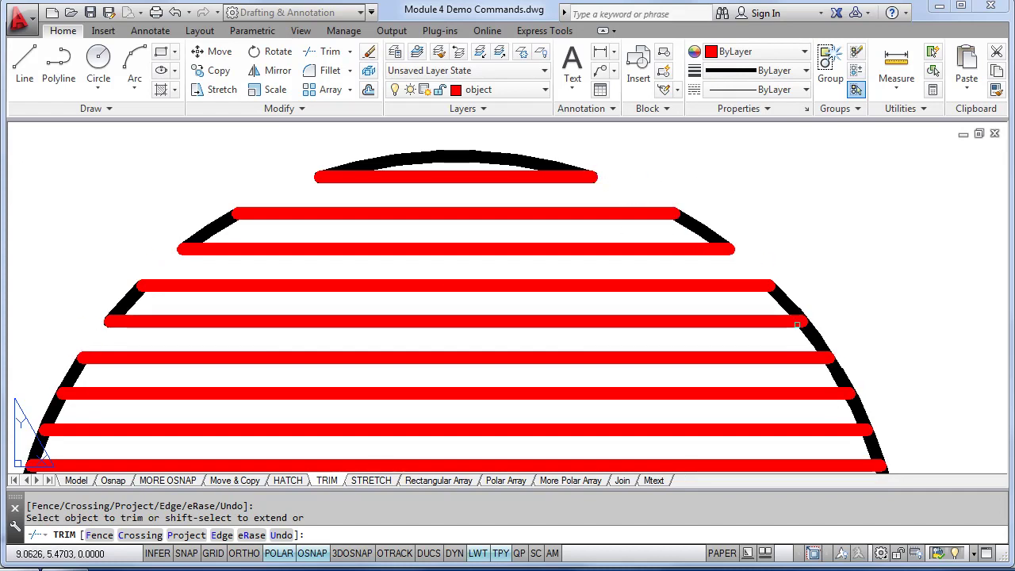
left_click(812, 329)
Trim alternate arc segments down the circle's left side, from above the AT&T text to just below it
middle_click_drag(452, 316, 471, 233)
left_click(74, 324)
left_click(48, 396)
mouse_move(119, 379)
middle_mouse_down()
mouse_move(147, 284)
mouse_move(197, 228)
middle_mouse_up()
left_click(114, 320)
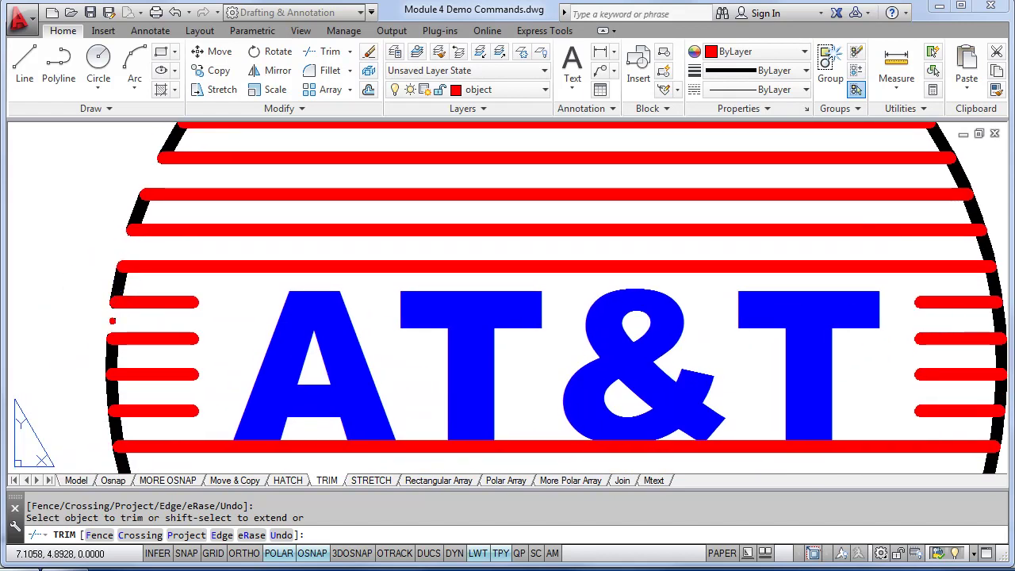
middle_click_drag(195, 333, 195, 266)
left_click(112, 321)
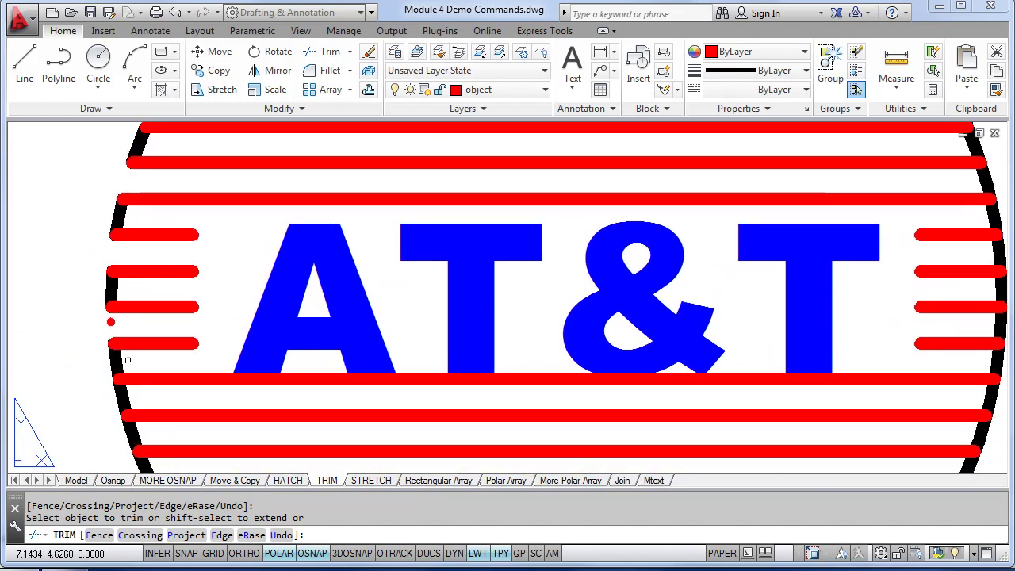
left_click(123, 398)
Trim alternate arc segments between the red lines on the circle's lower left
middle_click_drag(202, 415, 186, 282)
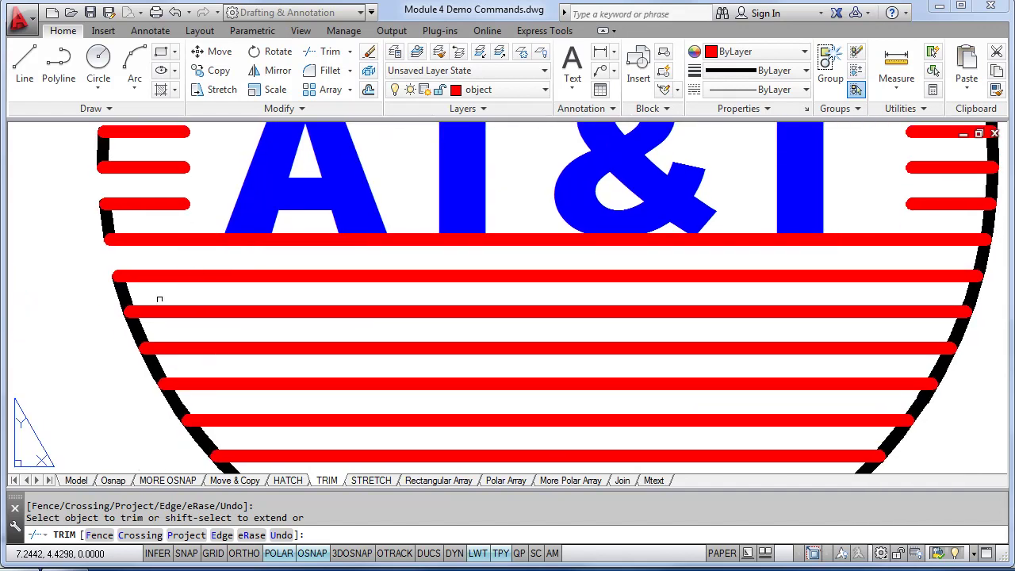
left_click(139, 331)
left_click(174, 395)
middle_click_drag(190, 390, 195, 287)
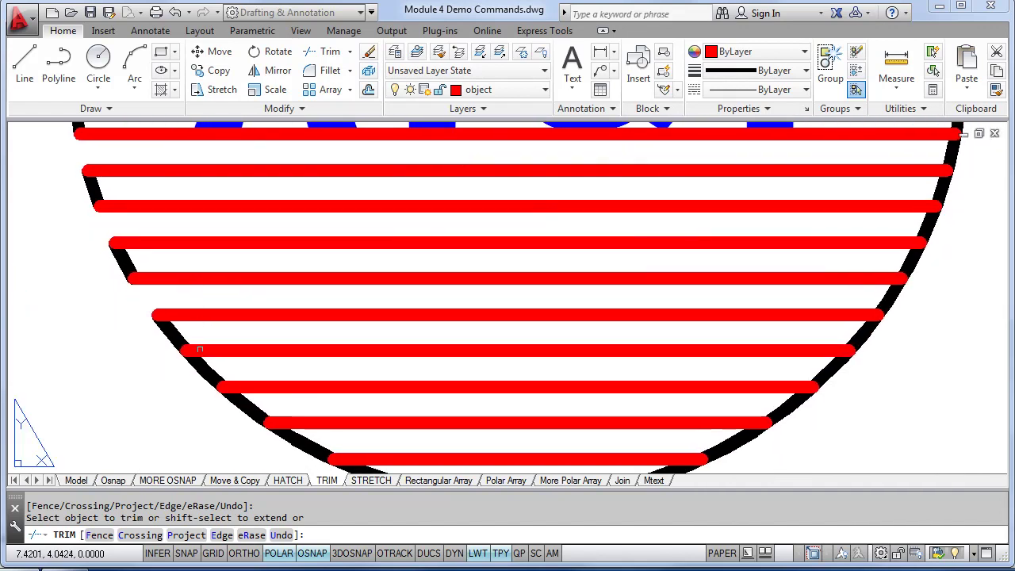
left_click(203, 372)
left_click(308, 445)
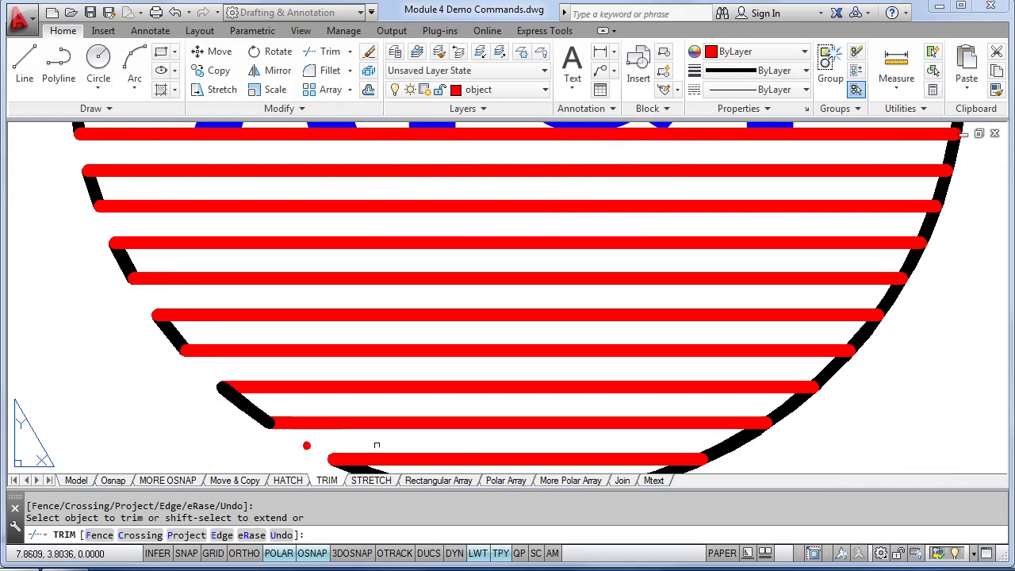
Trim the matching alternate arc segments between the red lines on the circle's lower right
left_click(715, 443)
left_click(720, 448)
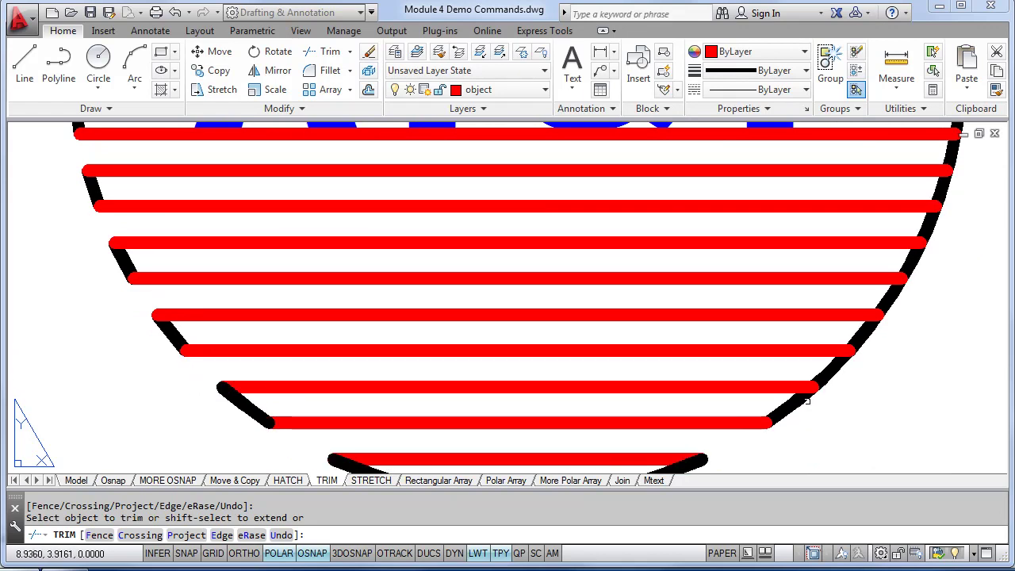
left_click(833, 372)
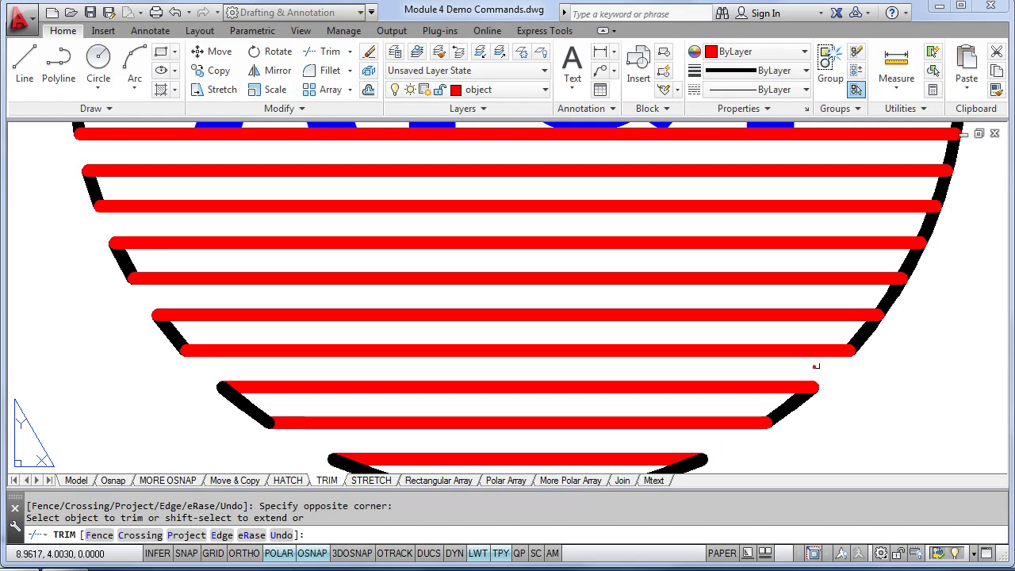
left_click(903, 308)
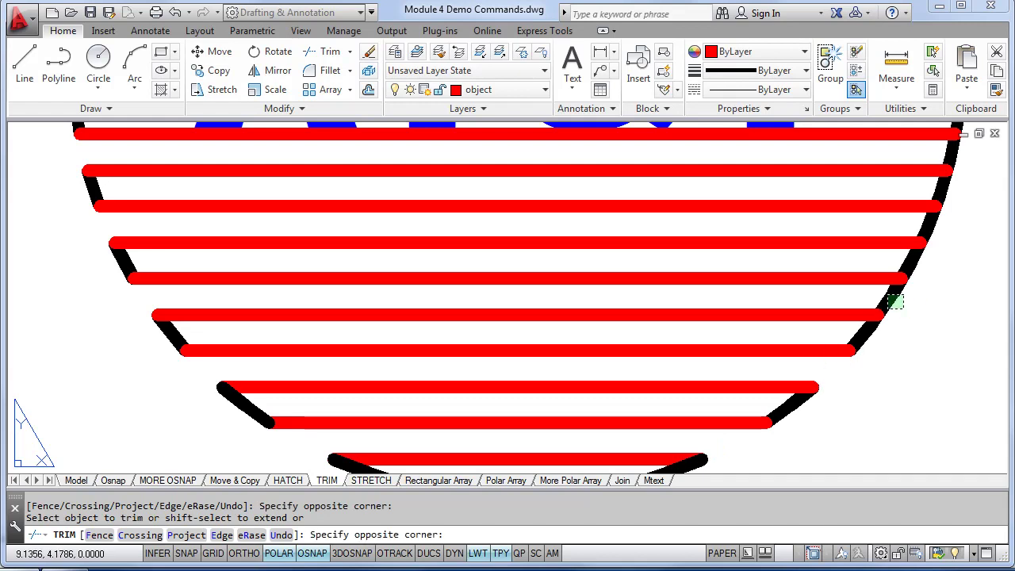
left_click(892, 295)
left_click(932, 229)
left_click(913, 227)
Trim alternate arc segments on the circle's right side, from just below the AT&T text up beside it
middle_click_drag(900, 236, 641, 444)
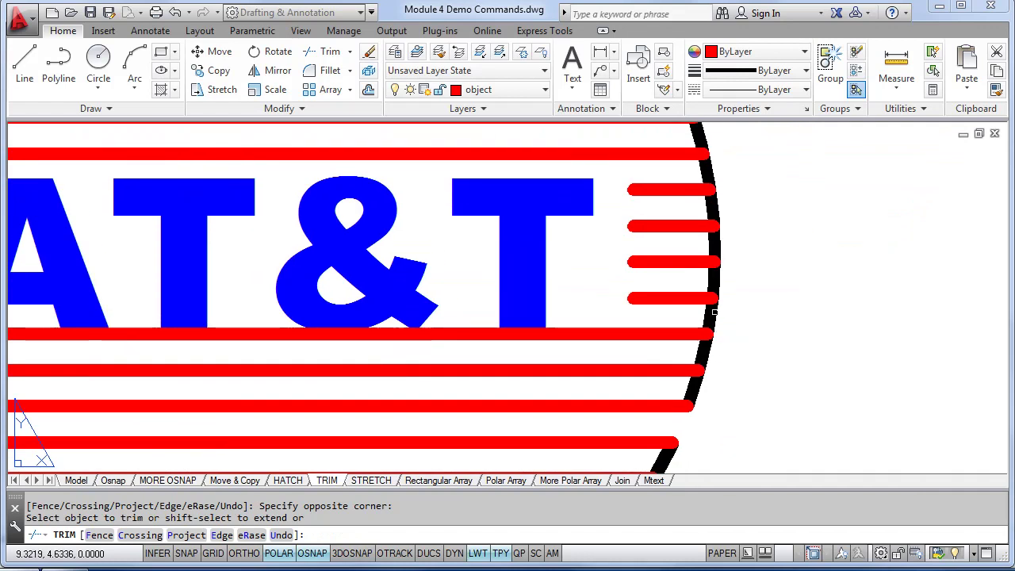
left_click(700, 350)
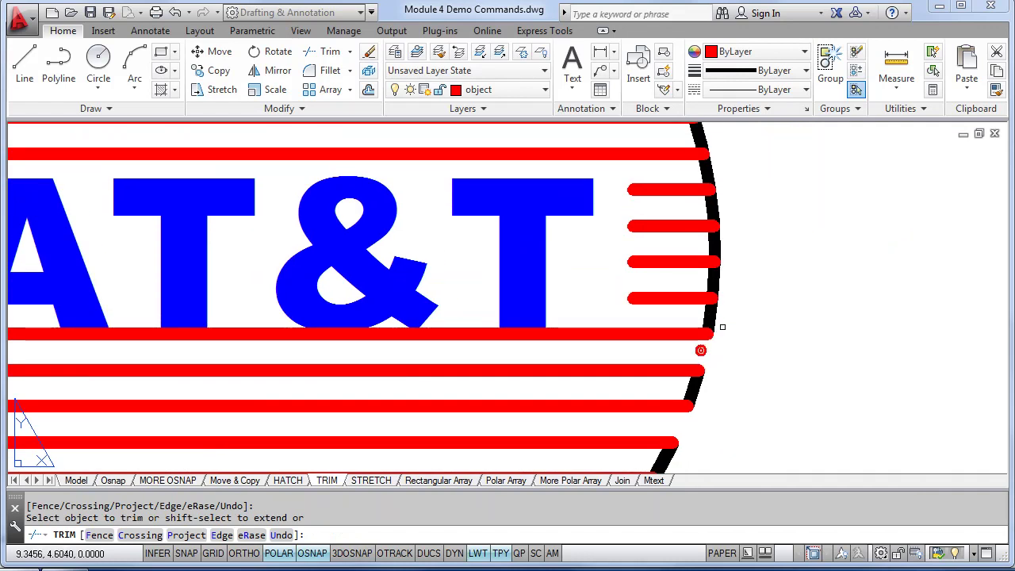
left_click(714, 281)
left_click(713, 207)
Trim the remaining alternate arc segments on the circle's right side above the AT&T text
middle_click_drag(684, 215, 731, 431)
left_click(750, 346)
left_click(732, 348)
left_click(729, 275)
left_click(699, 280)
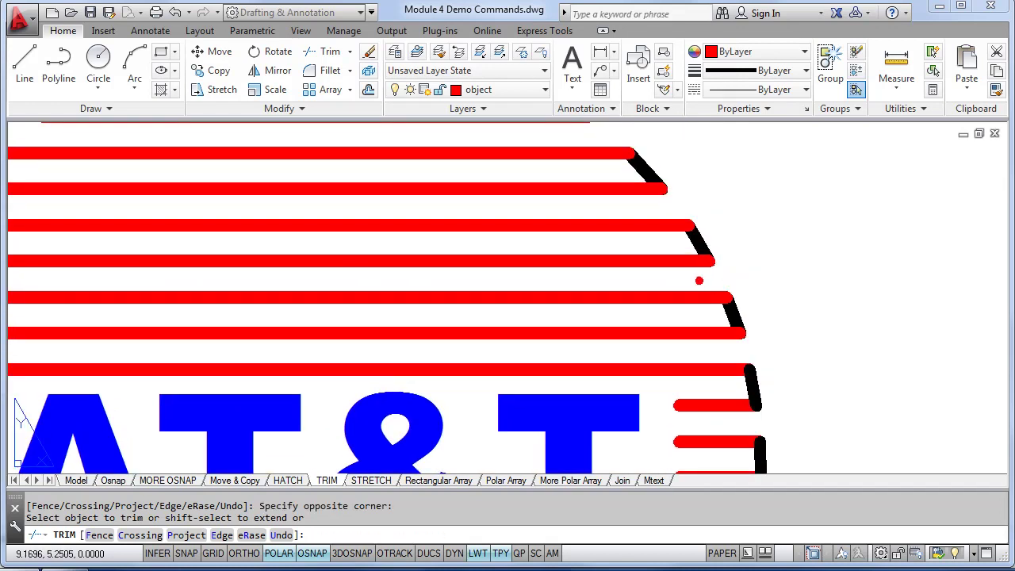
Using all objects as boundaries, extend the four horizontal lines in both directions to the sides of the inner rectangle
scroll(693, 281, "down", 5)
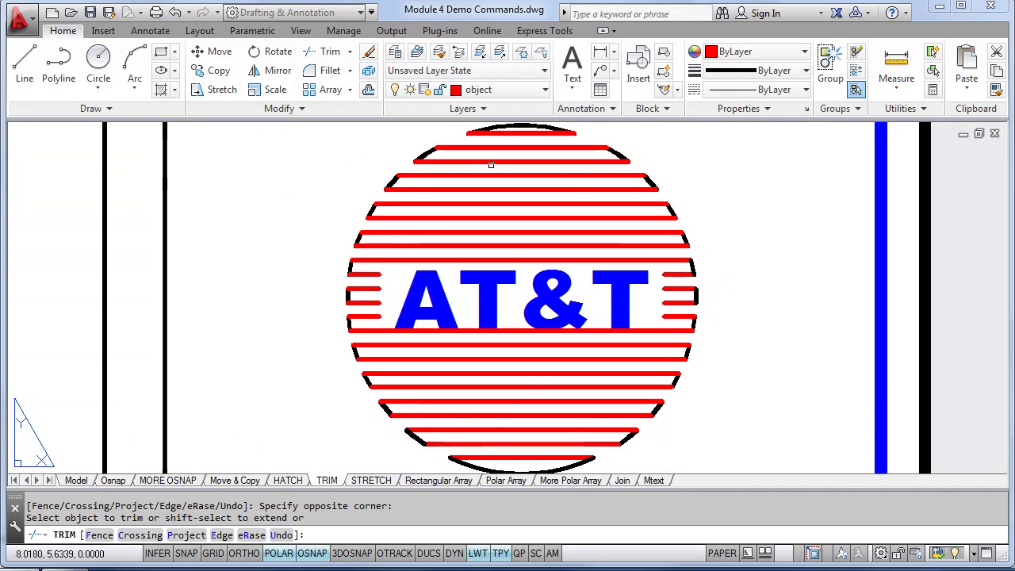
scroll(491, 167, "down", 2)
middle_click_drag(431, 199, 569, 232)
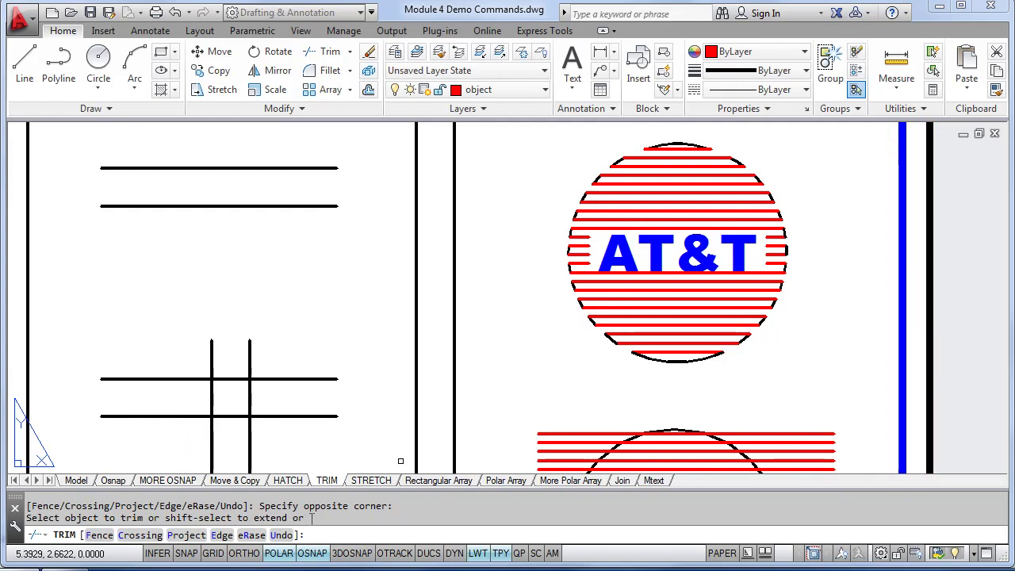
scroll(401, 373, "down", 4)
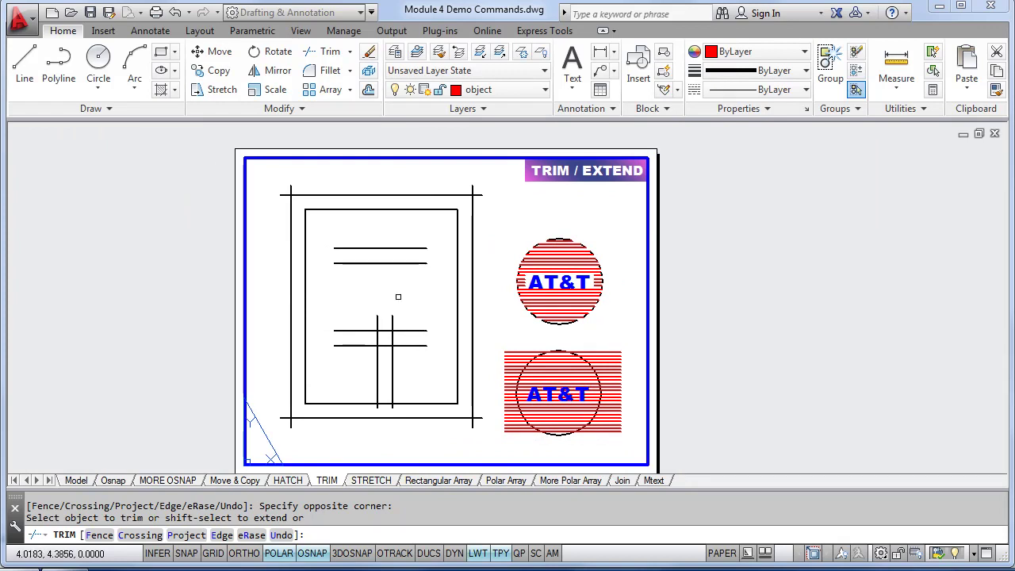
left_click(319, 51)
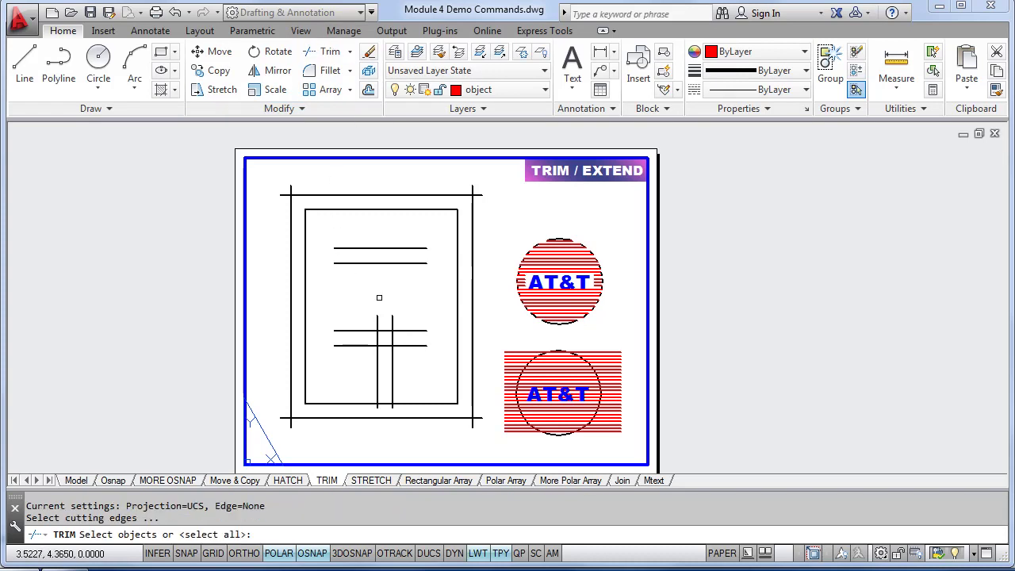
key("Return")
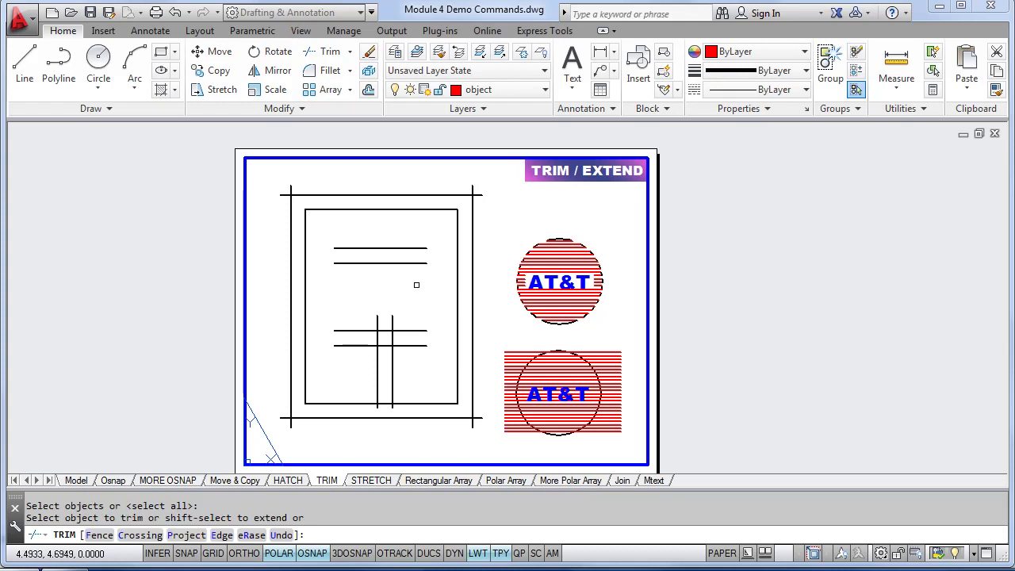
left_click(432, 366)
left_click(403, 230, "shift")
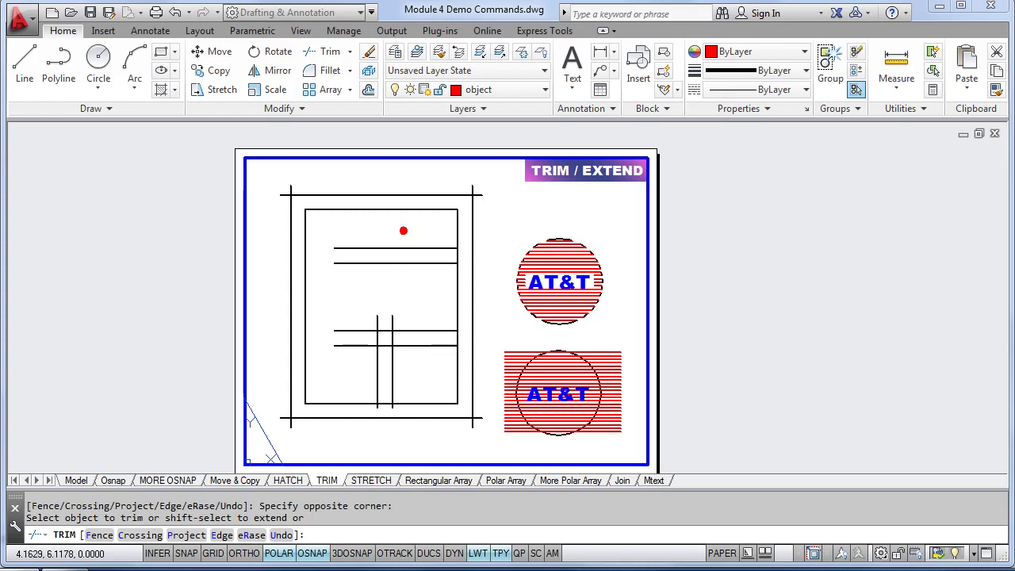
left_click(341, 363)
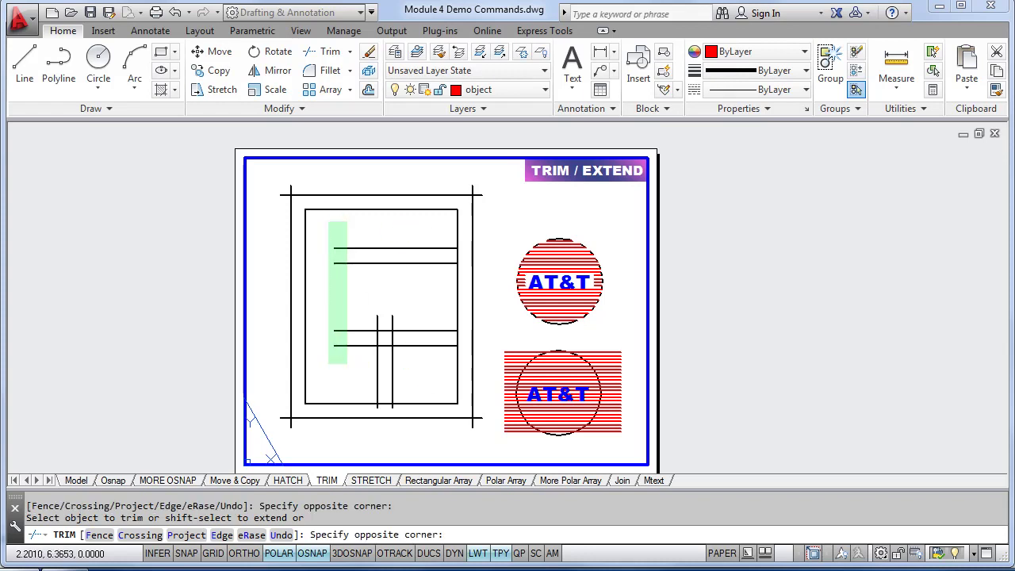
left_click(330, 230, "shift")
Extend the two vertical lines upward past each horizontal line to the inner rectangle's upper edge
left_click(399, 324)
left_click(355, 320, "shift")
left_click(409, 295)
left_click(362, 294, "shift")
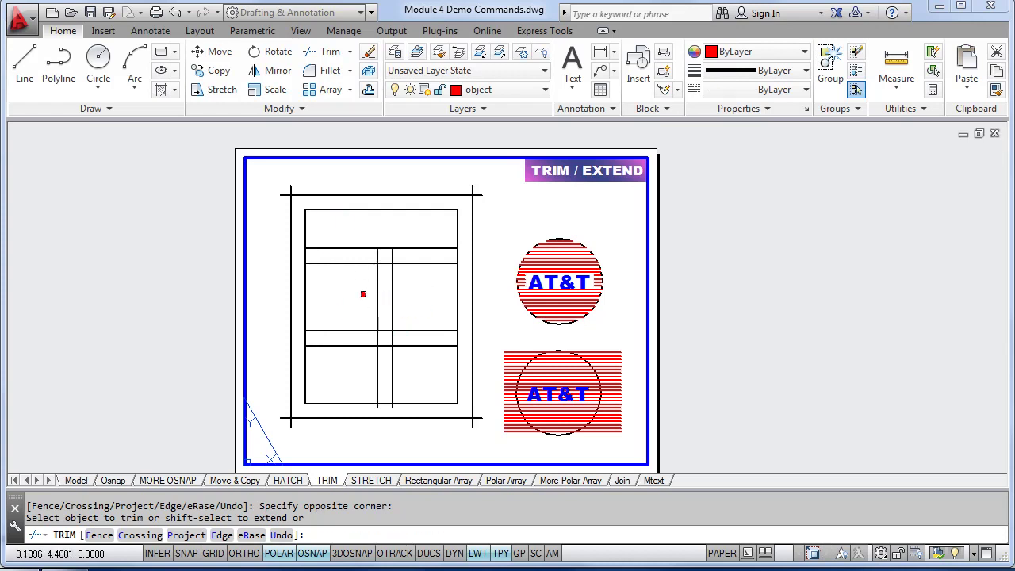
left_click(411, 286)
left_click(371, 286)
left_click(423, 287)
left_click(363, 289, "shift")
Trim the vertical and horizontal segments inside the upper crossing of the window frame's bars
scroll(386, 258, "up", 4)
left_click(408, 256)
left_click(349, 254)
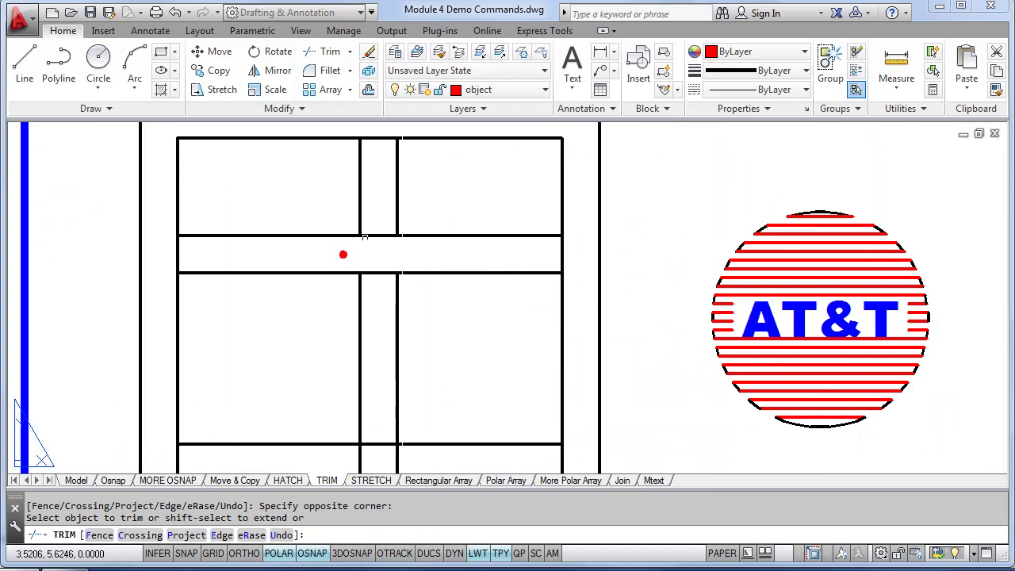
left_click(379, 216)
left_click(374, 290)
Trim the vertical and horizontal segments inside the lower crossing of the window frame's bars
middle_click_drag(412, 336, 413, 231)
left_click(418, 355)
left_click(324, 368)
left_click(374, 396)
left_click(368, 308)
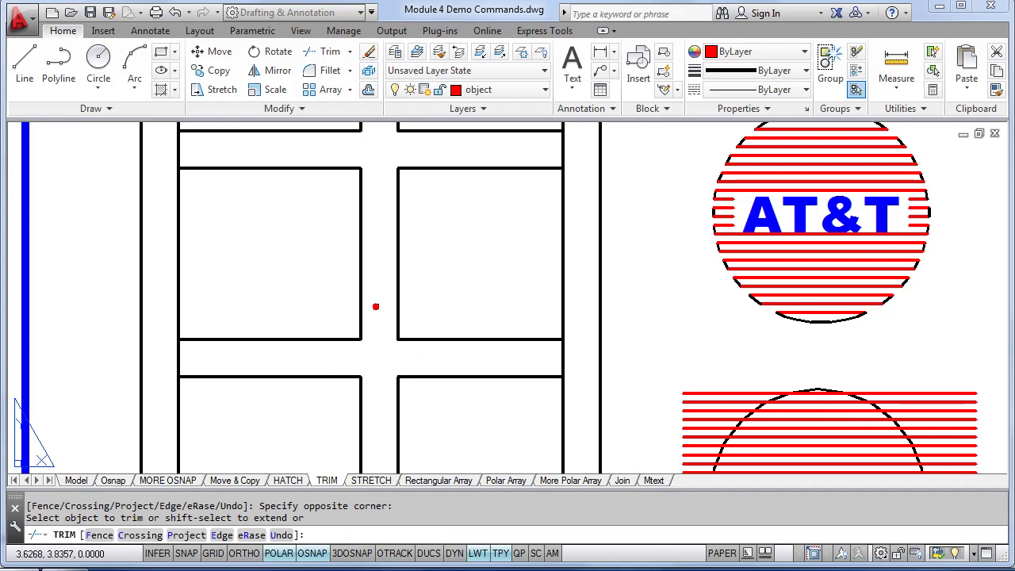
Trim the overhanging line ends at the outer frame's lower corners and the bar ends below the inner rectangle
scroll(370, 314, "down", 2)
left_click(535, 434)
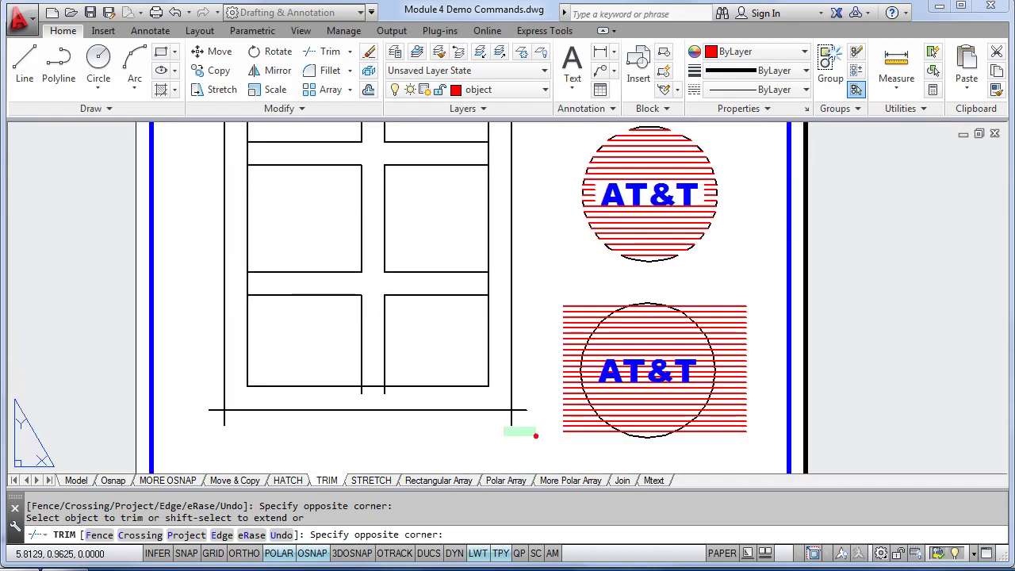
left_click(208, 419)
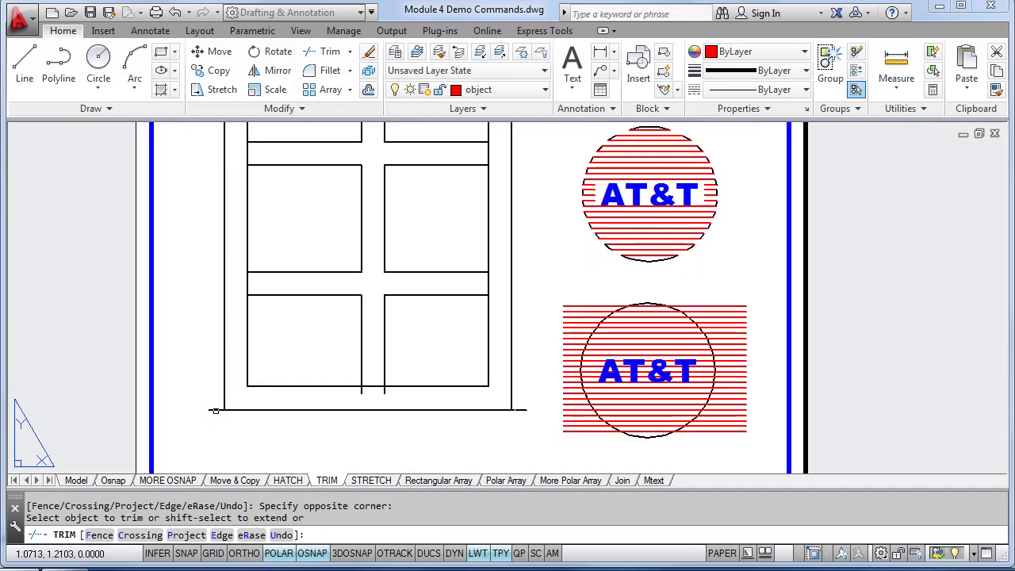
left_click(399, 399)
left_click(346, 387)
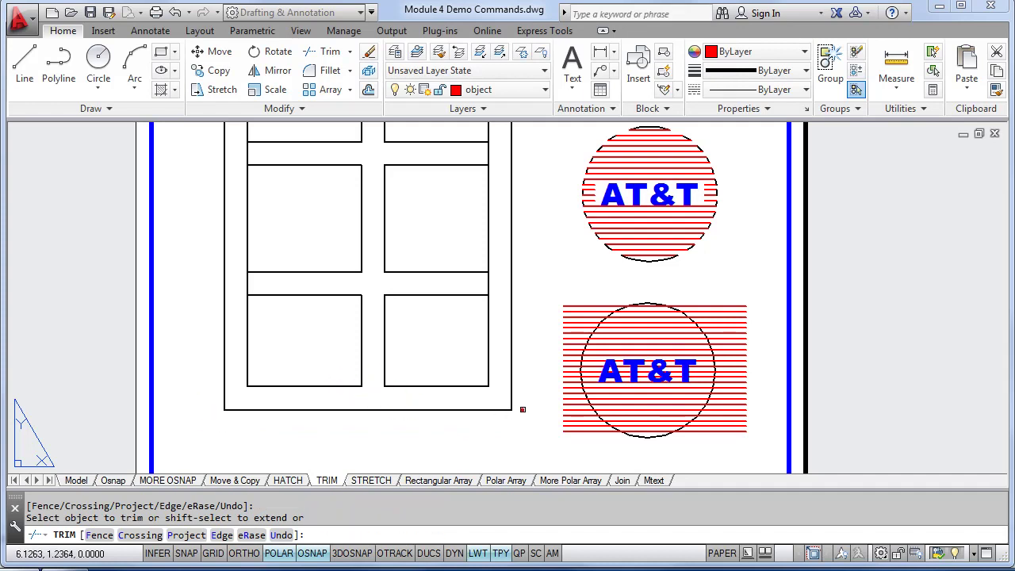
Trim the overhanging line ends at both upper corners of the outer frame
middle_click_drag(510, 264, 482, 397)
left_click(491, 191)
left_click(481, 181)
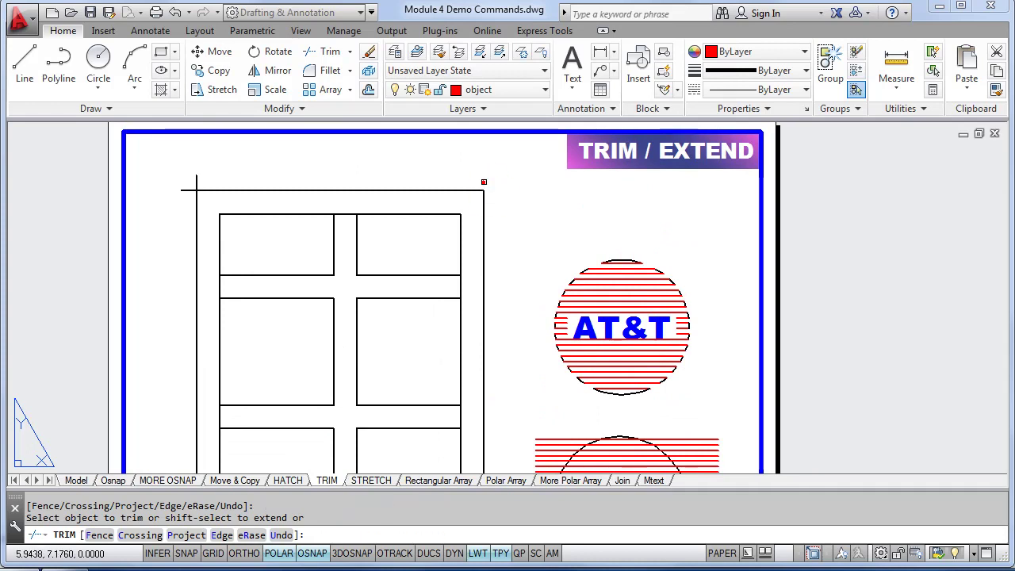
left_click(197, 187)
left_click(183, 182)
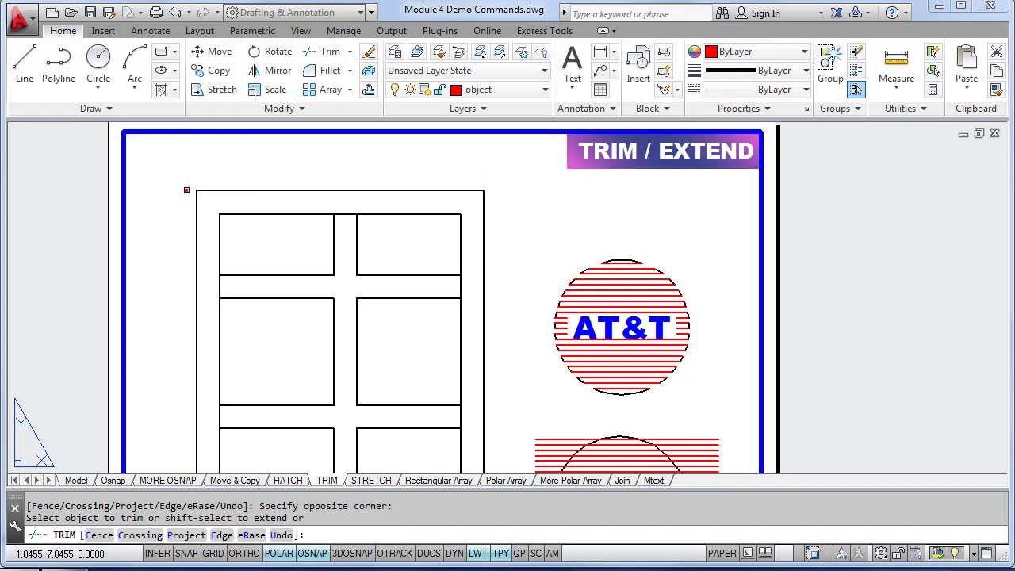
scroll(186, 190, "down", 3)
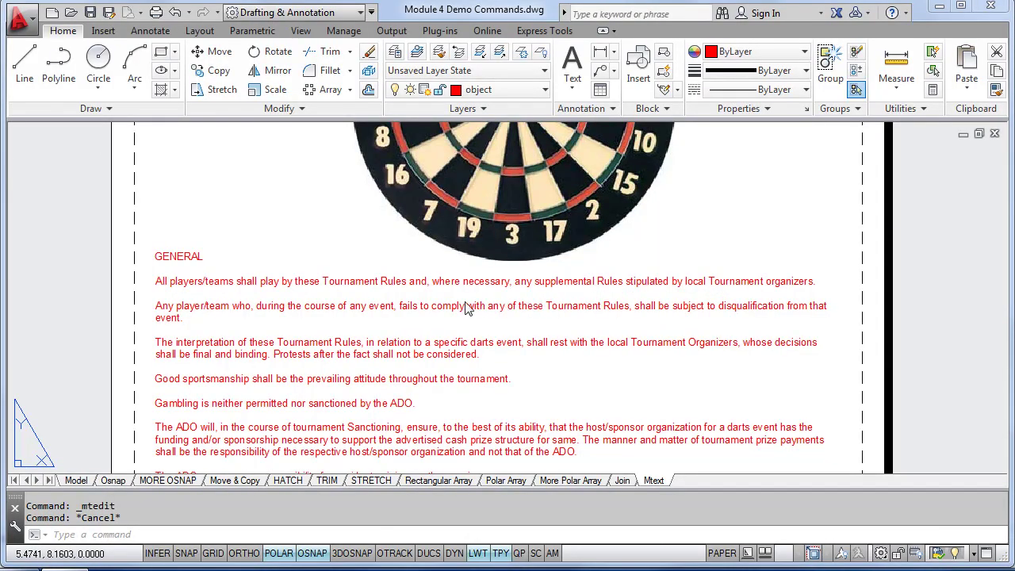
Edit the tournament rules text on the Mtext layout and shorten its column so the text overflows into a second column
double_click(395, 280)
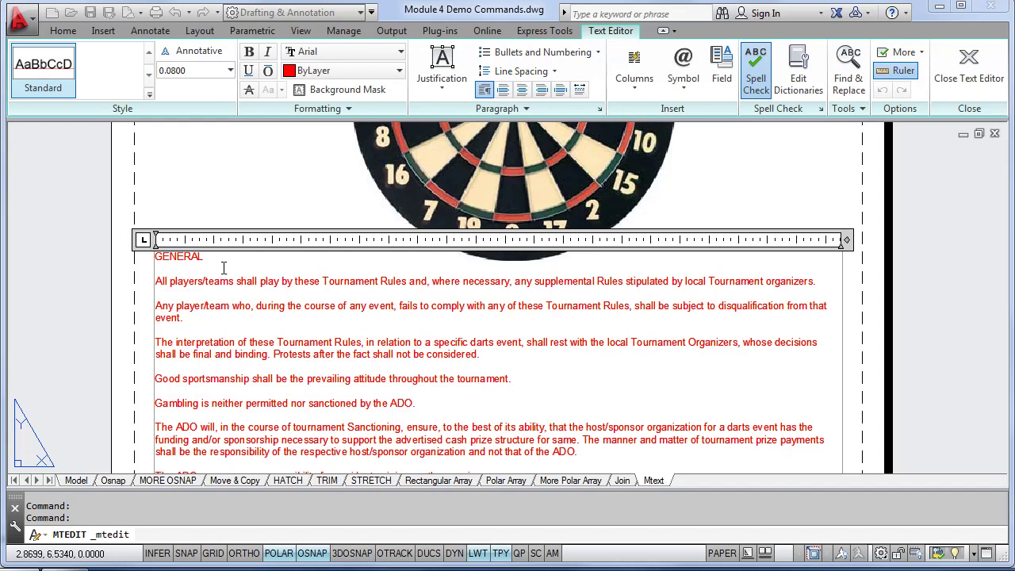
scroll(290, 273, "down", 2)
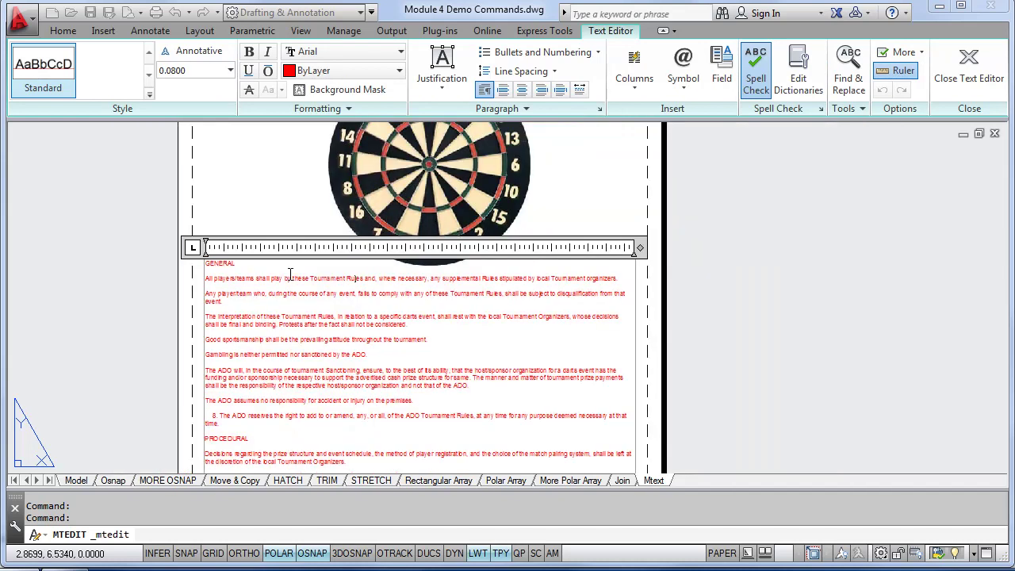
scroll(349, 337, "down", 2)
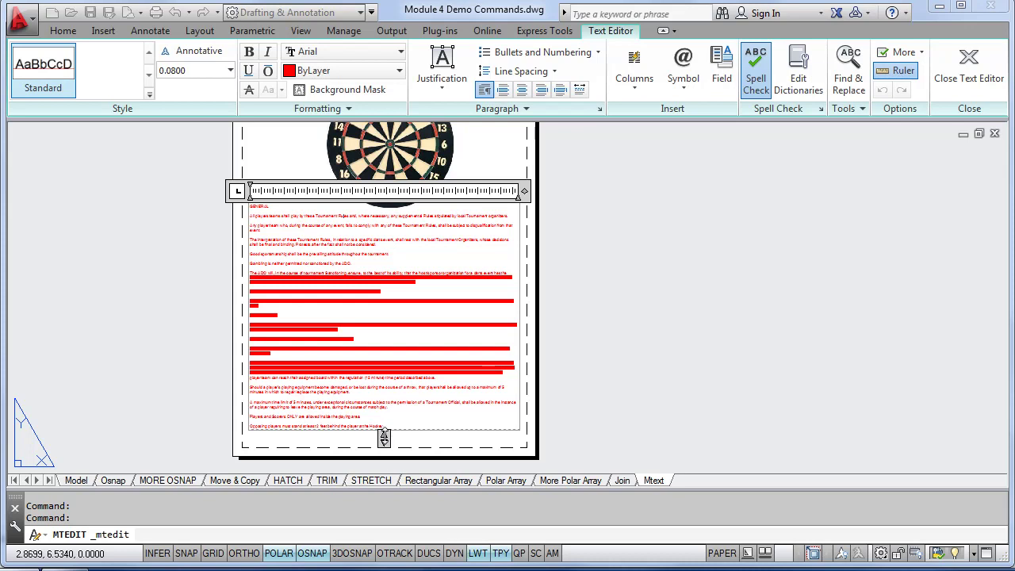
left_click_drag(384, 438, 384, 422)
left_click_drag(384, 397, 400, 326)
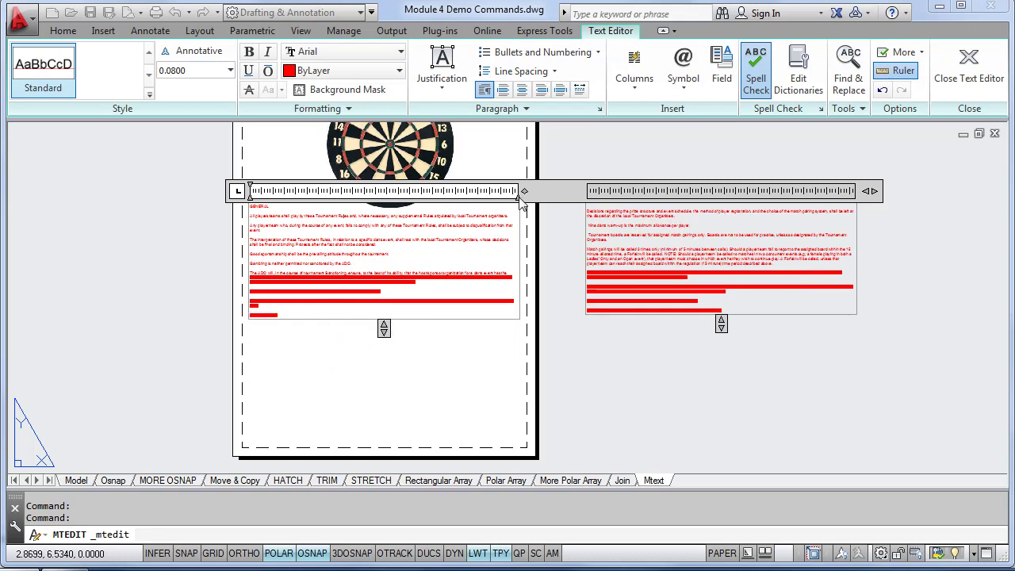
Narrow the text columns and the gap between them, and shorten the second column so a third one forms
left_click_drag(524, 191, 371, 208)
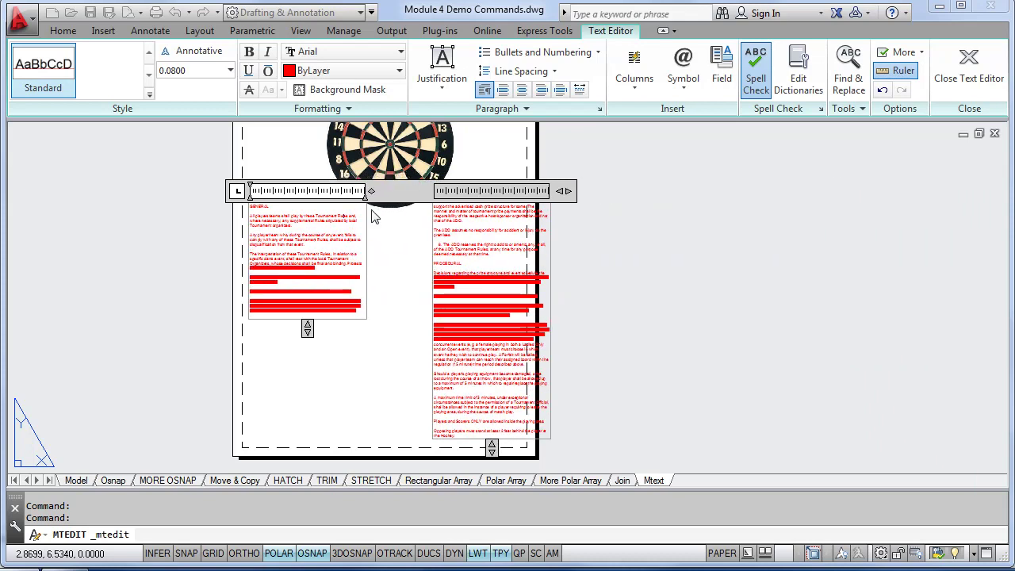
left_click_drag(561, 189, 536, 191)
left_click_drag(461, 449, 470, 332)
scroll(430, 274, "up", 2)
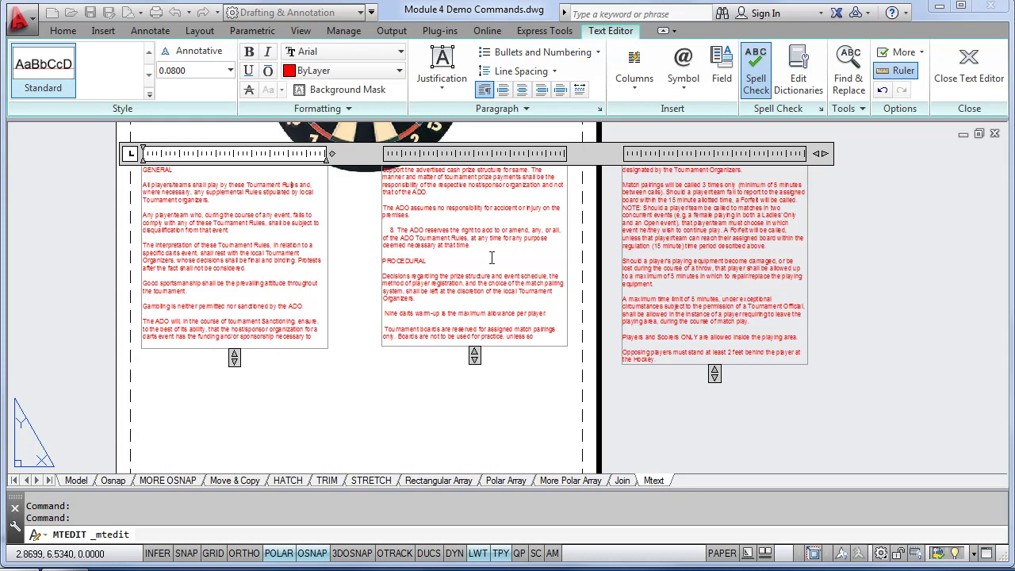
Close the text editor and undo the column changes to the rules text
left_click(900, 318)
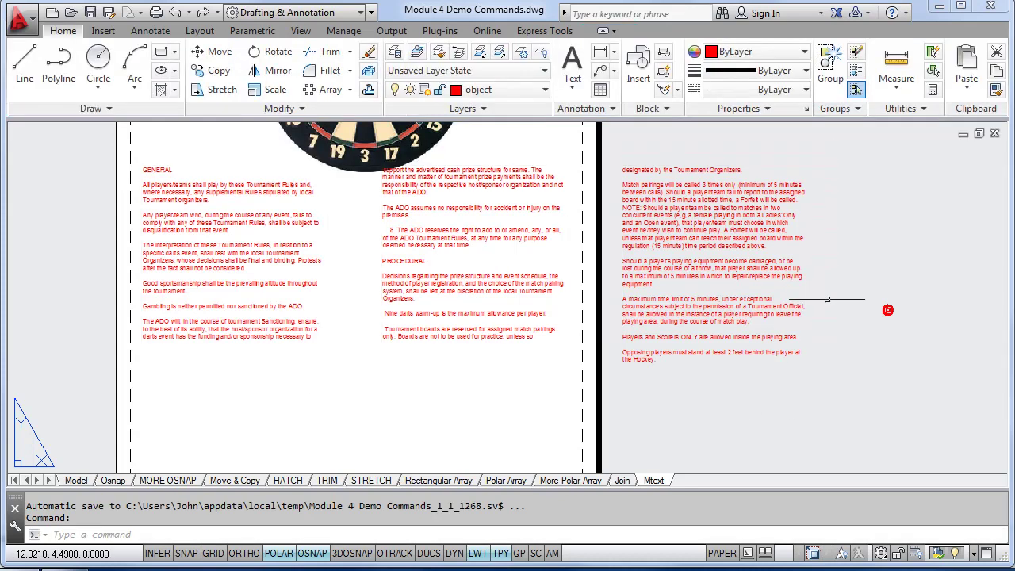
left_click(174, 13)
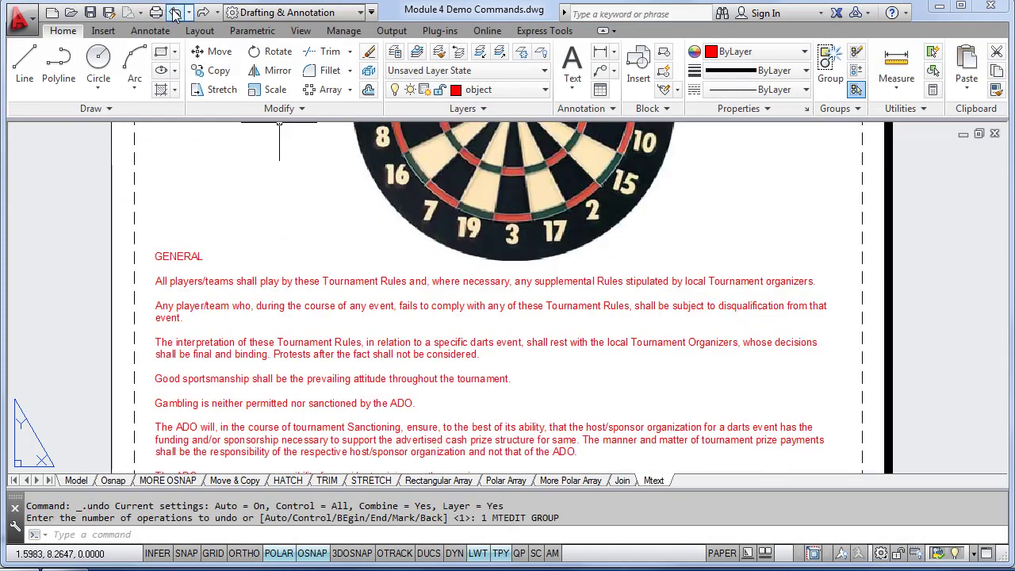
In the rules text, set the GENERAL heading's colour to Blue and its font to Arnprior
double_click(347, 287)
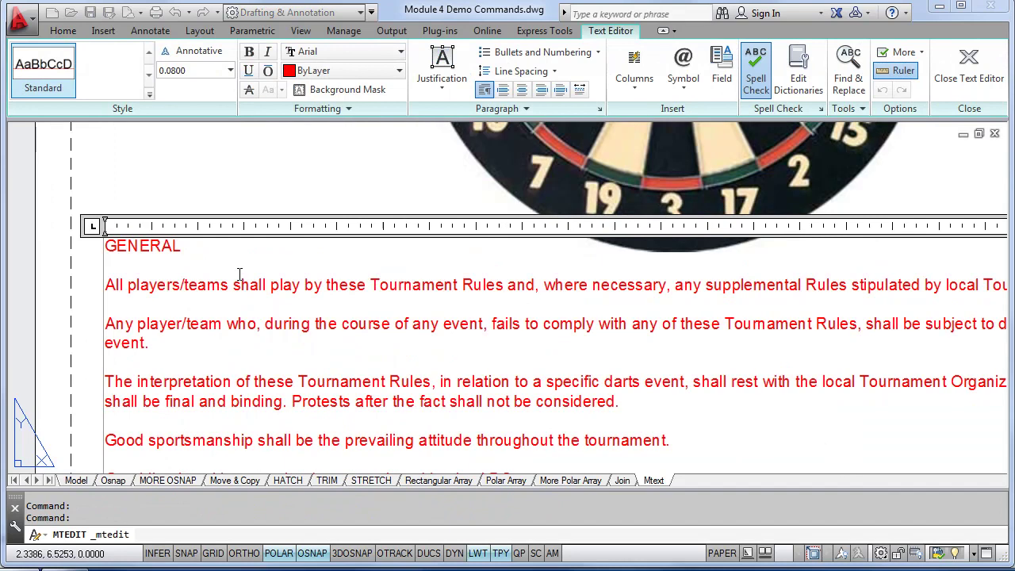
left_click_drag(272, 290, 188, 289)
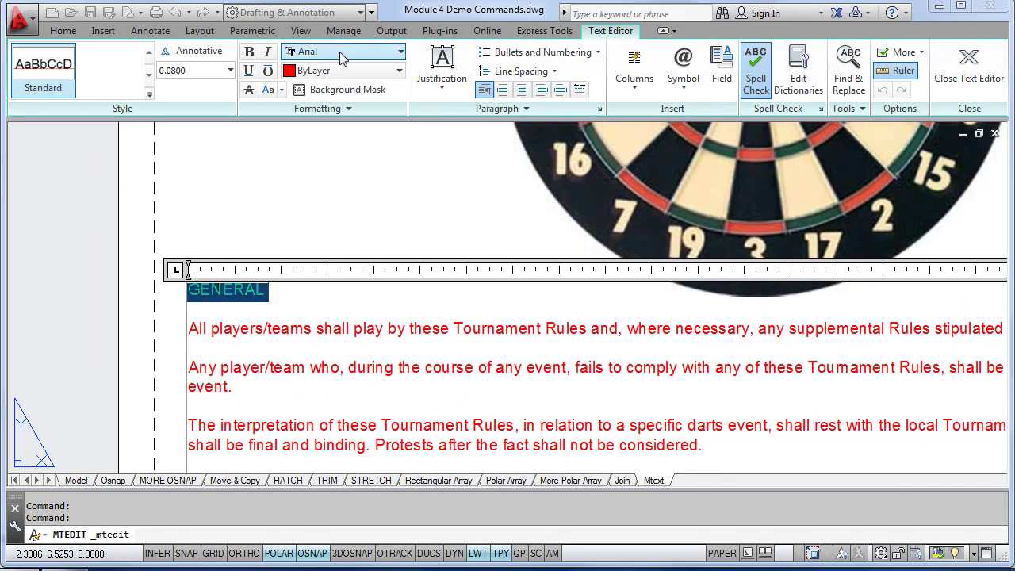
left_click(355, 70)
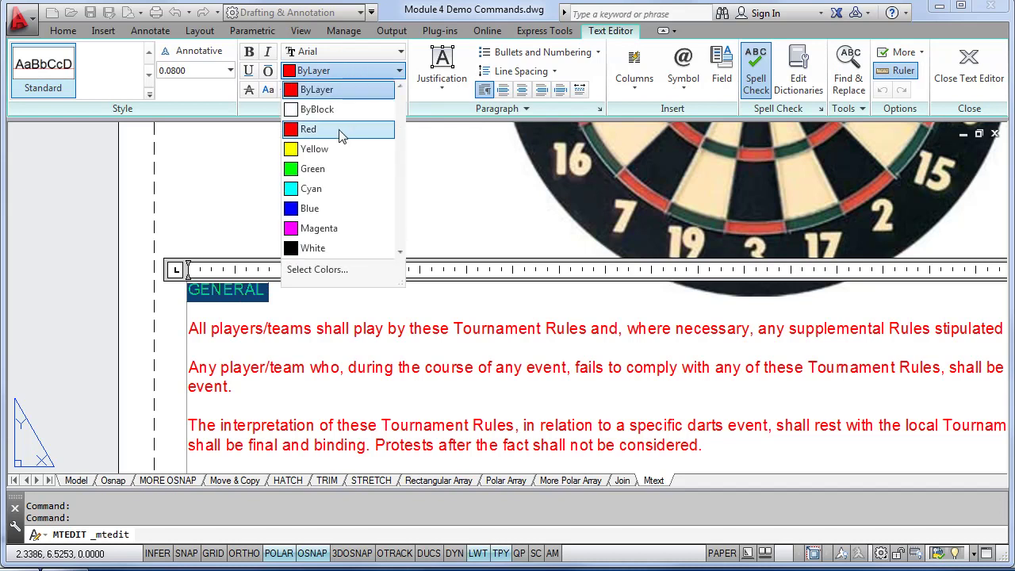
left_click(315, 208)
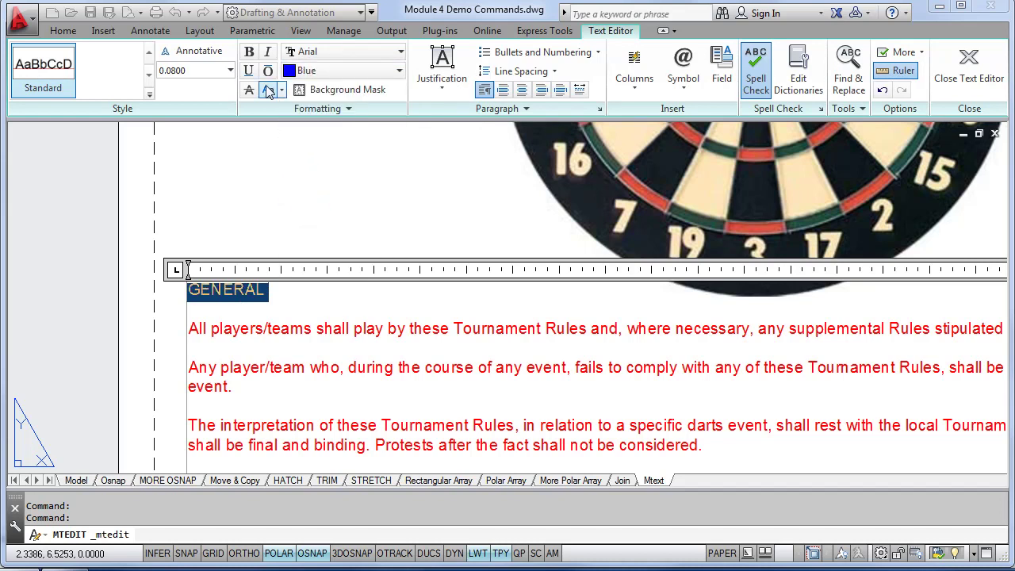
left_click(355, 52)
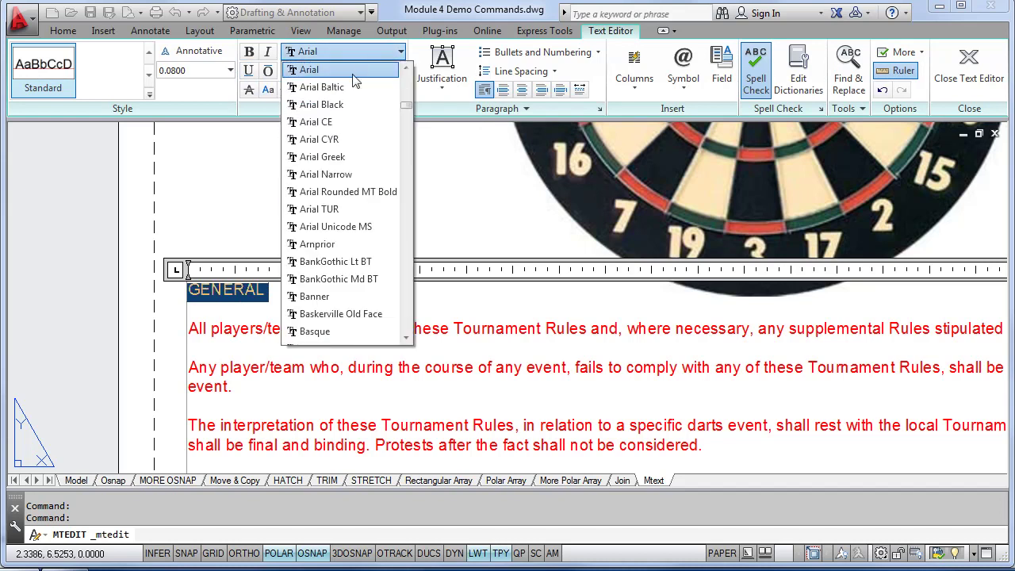
left_click(333, 245)
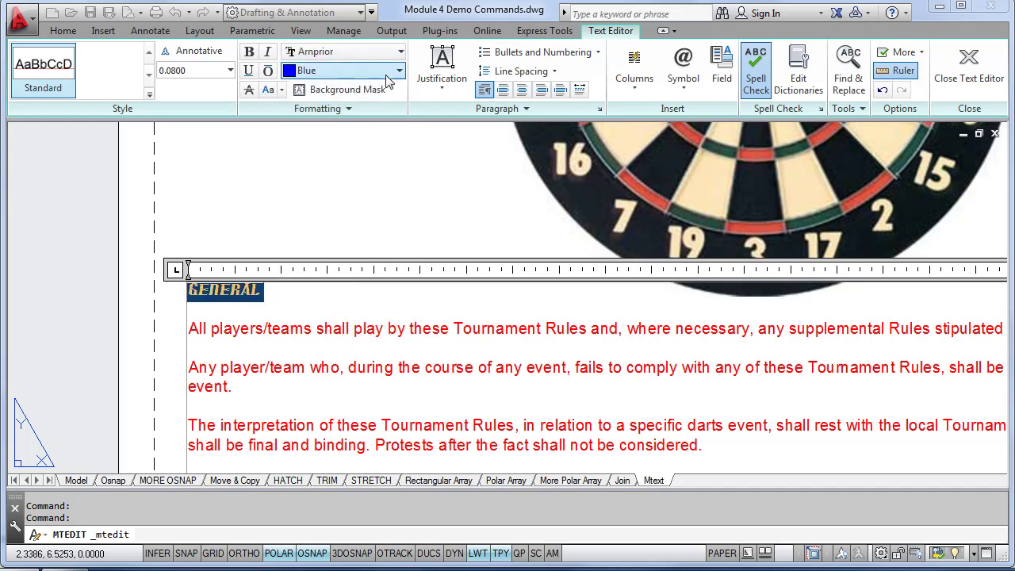
Set the GENERAL heading's text height to 0.2
left_click(186, 70)
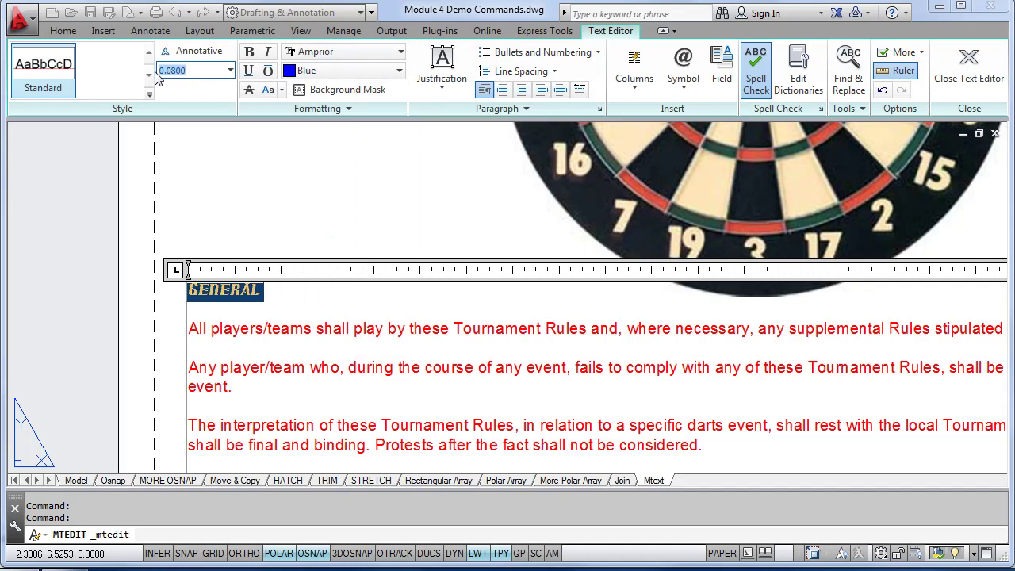
key("BackSpace")
key("Return")
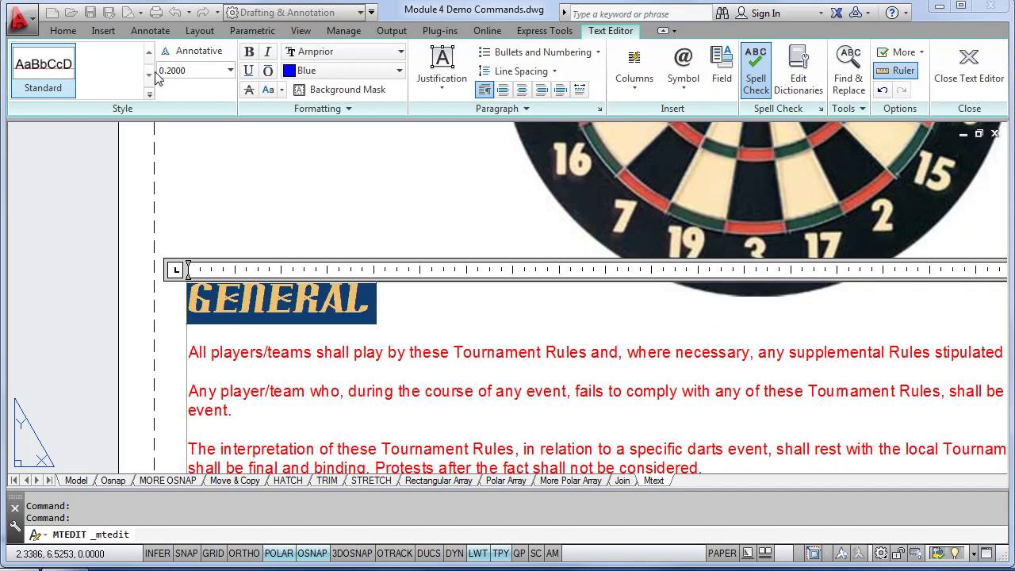
Centre the GENERAL heading across the width of the text column
left_click(391, 306)
scroll(388, 307, "down", 2)
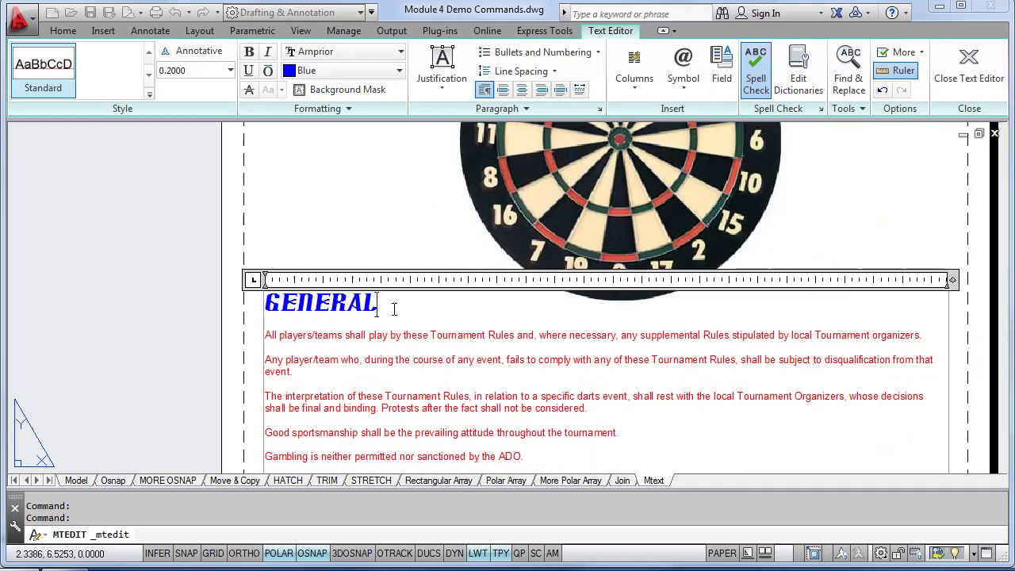
middle_click_drag(388, 307, 344, 305)
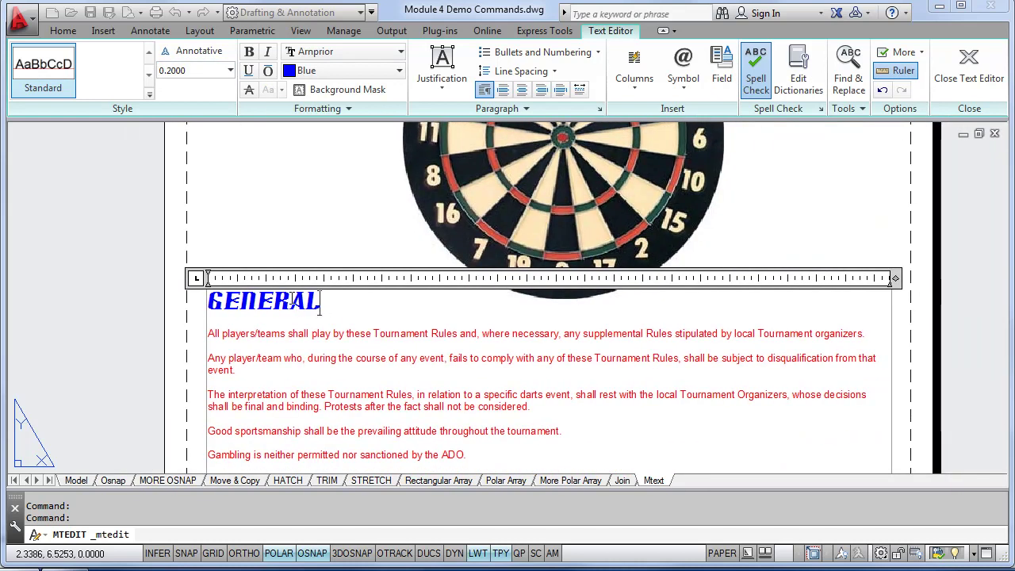
left_click(522, 91)
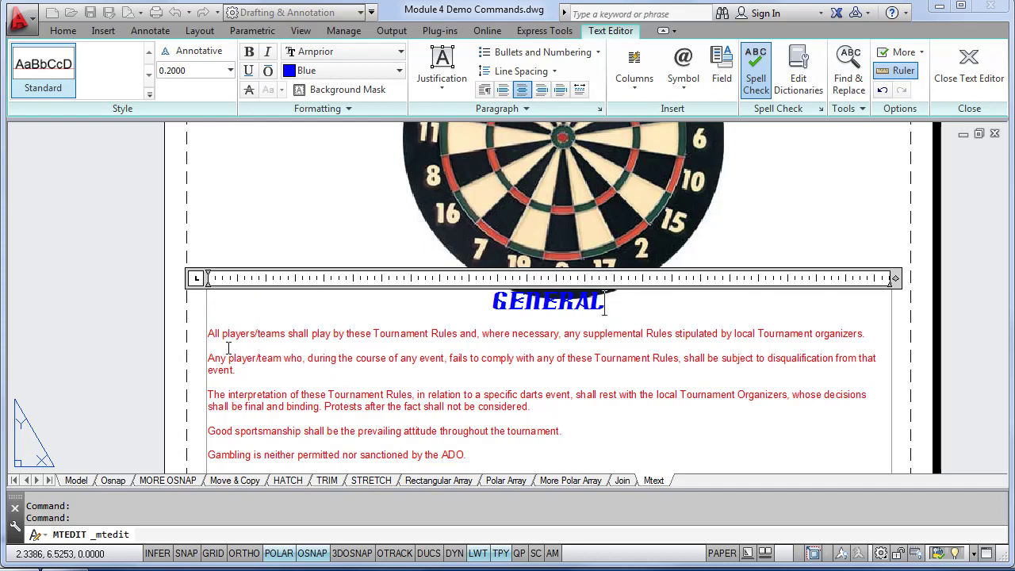
Format the first three rules paragraphs under GENERAL as a numbered list and change it to a bulleted list
left_click_drag(208, 334, 542, 409)
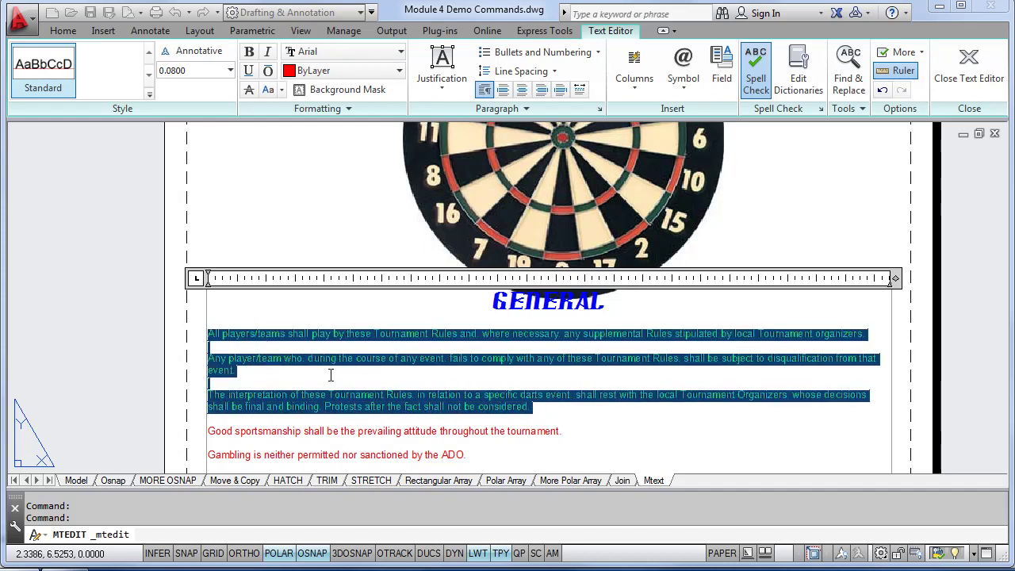
left_click(595, 54)
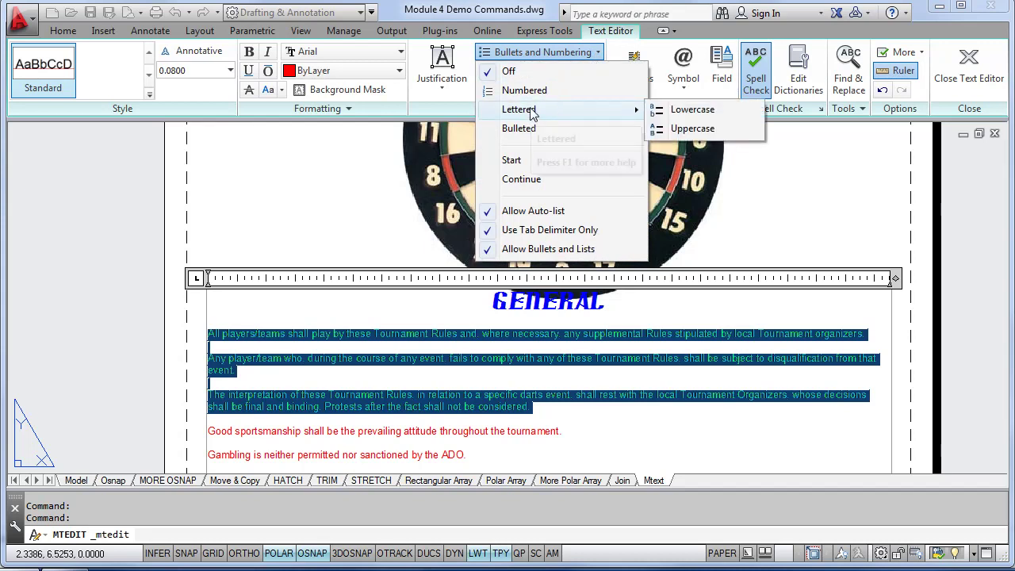
left_click(523, 94)
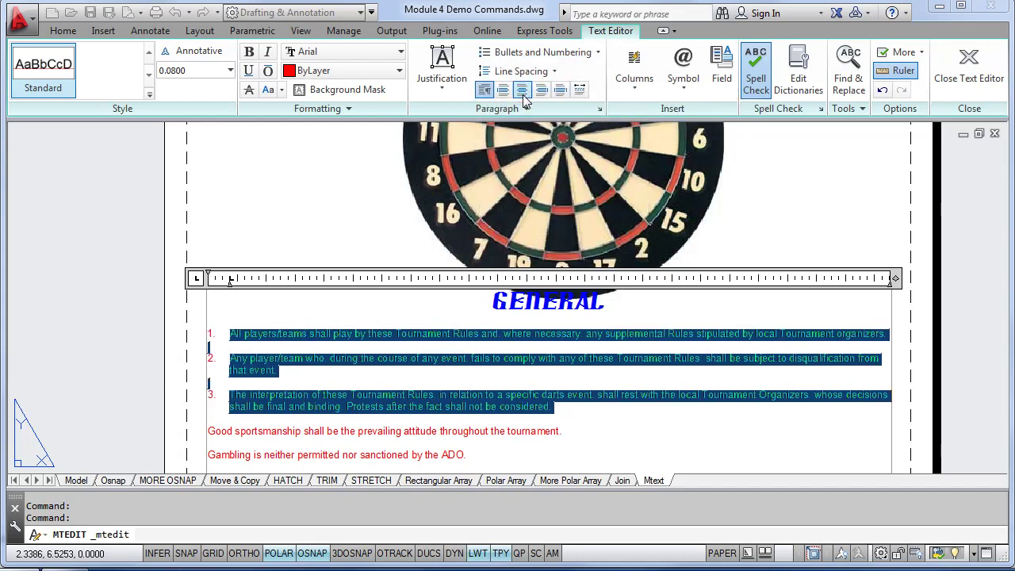
left_click(564, 54)
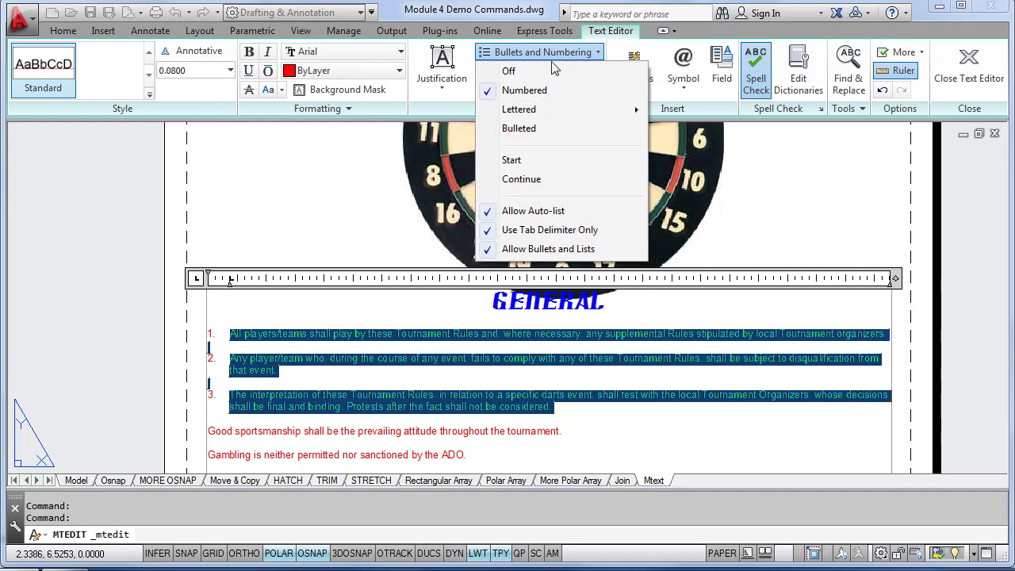
left_click(515, 129)
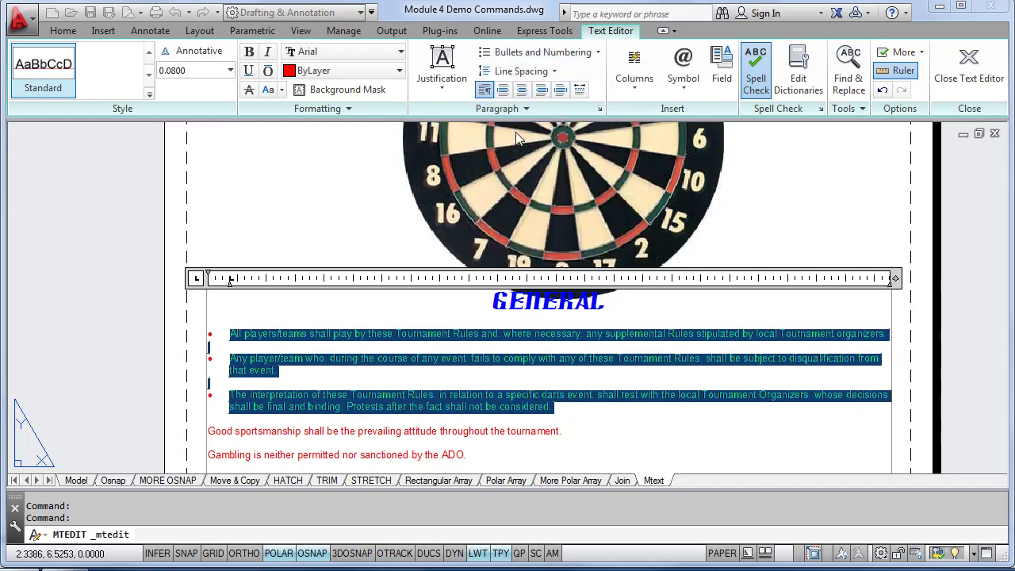
Change the list style of the first three rules paragraphs to lowercase letters
left_click(588, 51)
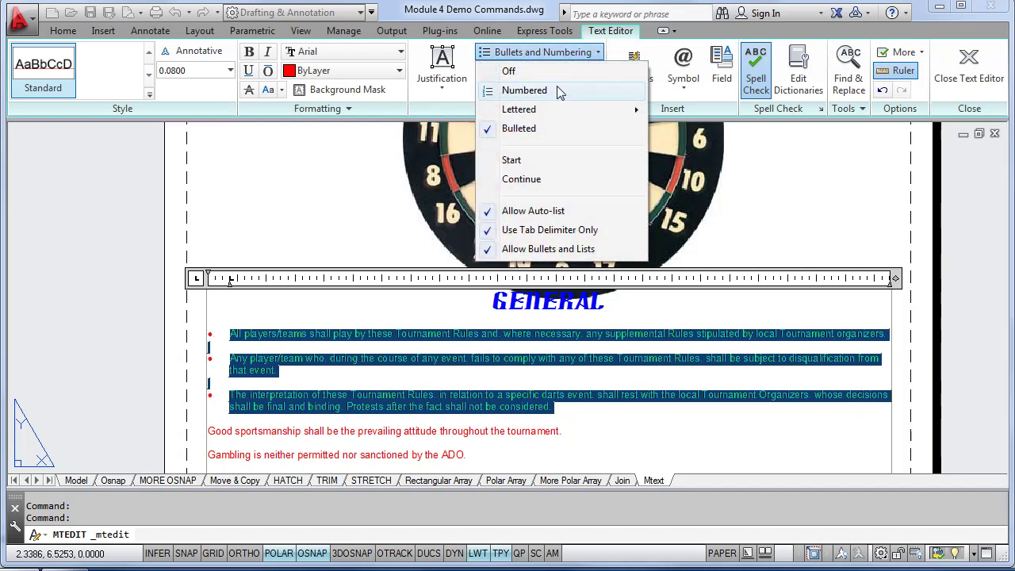
left_click(529, 111)
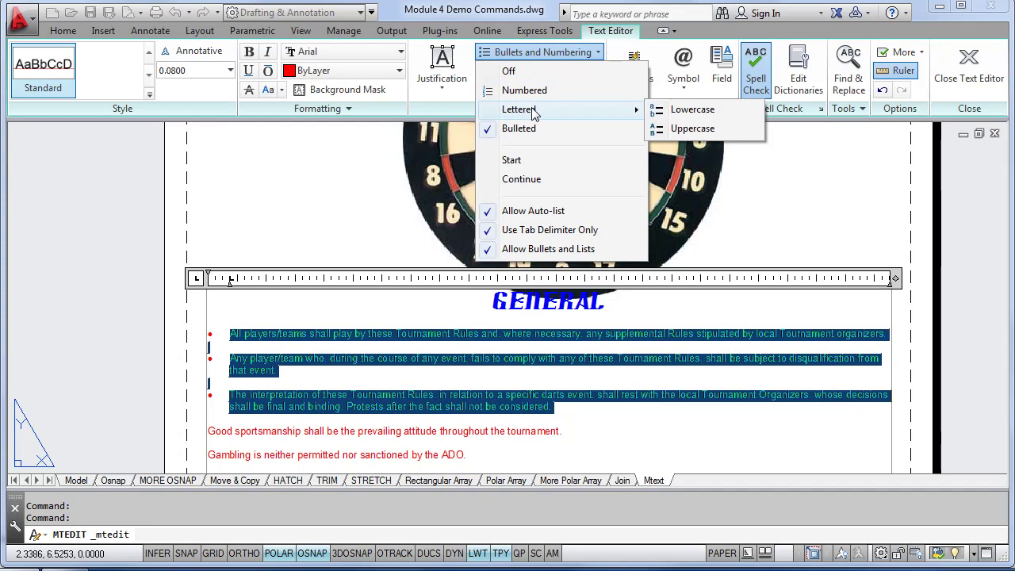
left_click(684, 112)
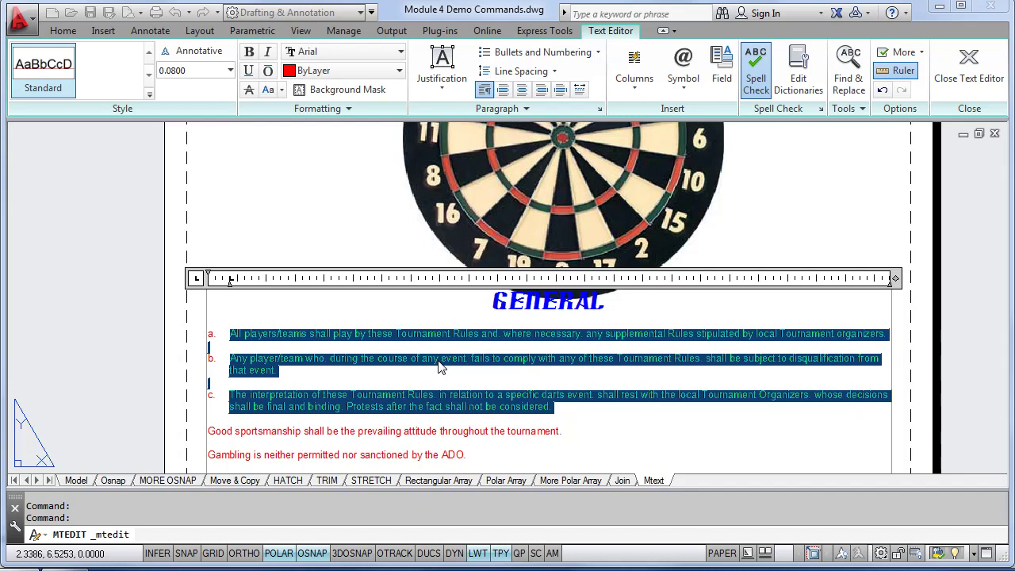
scroll(362, 372, "up", 2)
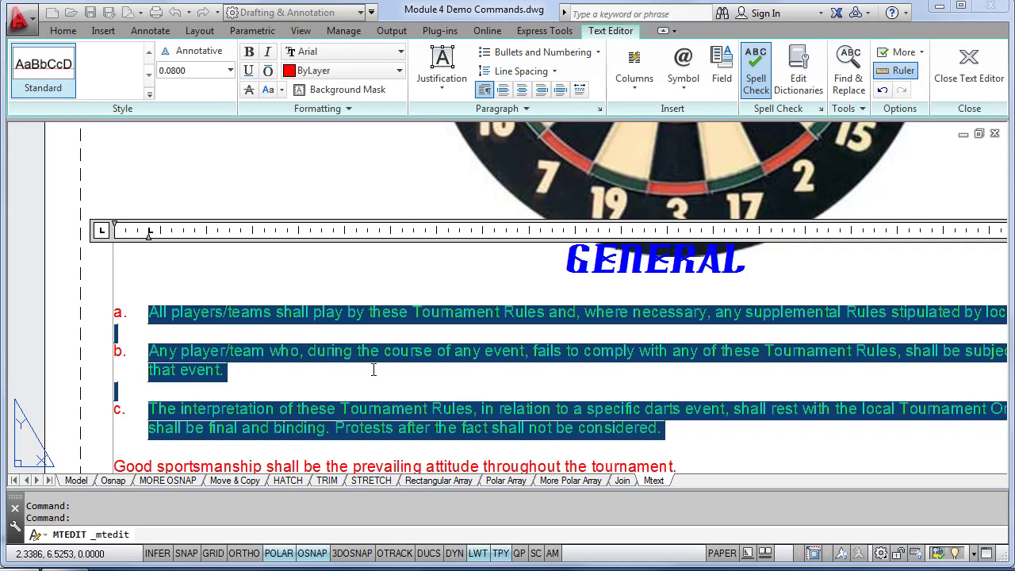
left_click(369, 294)
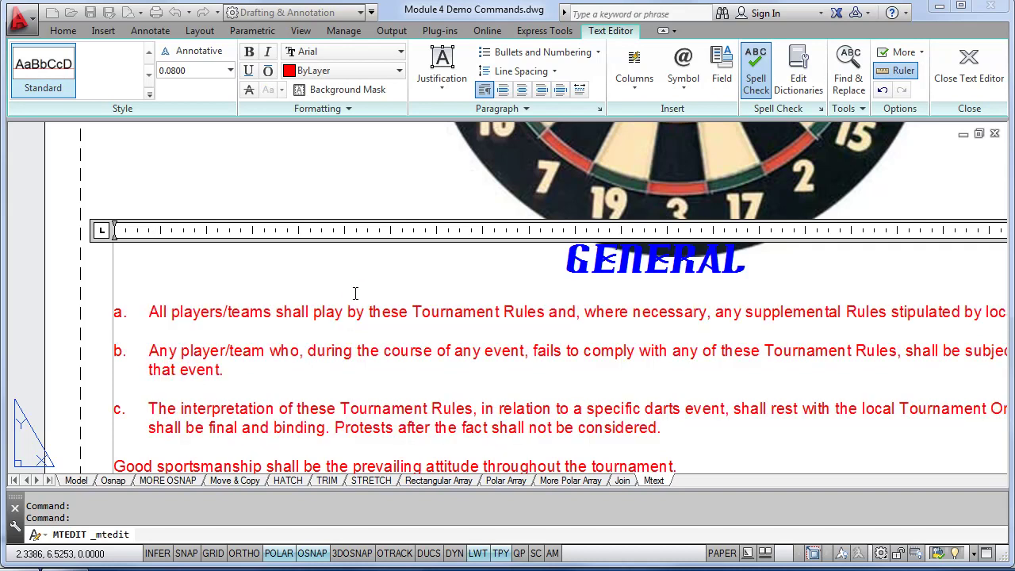
Select the three paragraphs starting at "Good sportsmanship" and examine their tab, indent, alignment and spacing settings
scroll(357, 285, "down", 3)
middle_click_drag(349, 281, 347, 276)
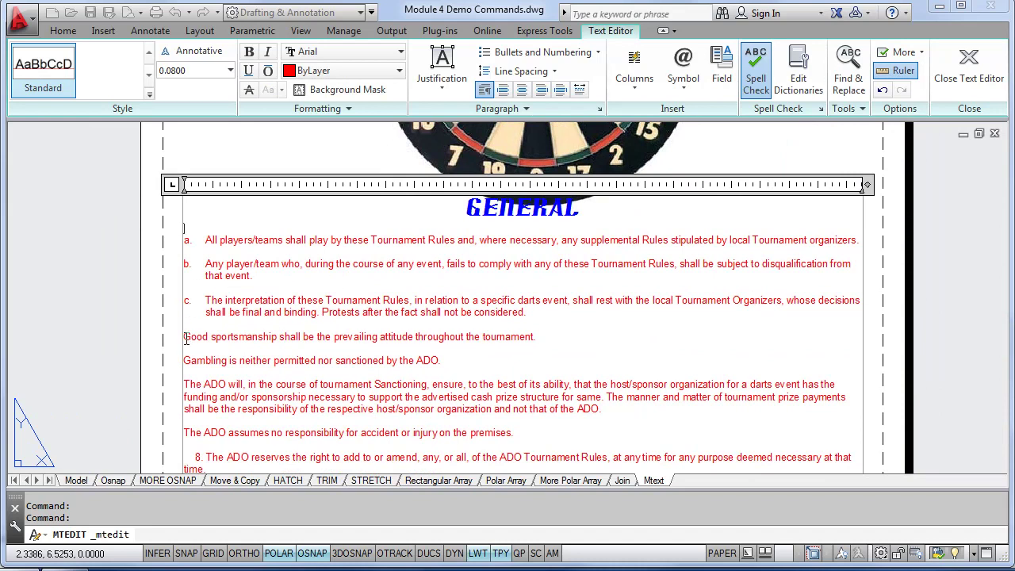
left_click_drag(185, 336, 620, 413)
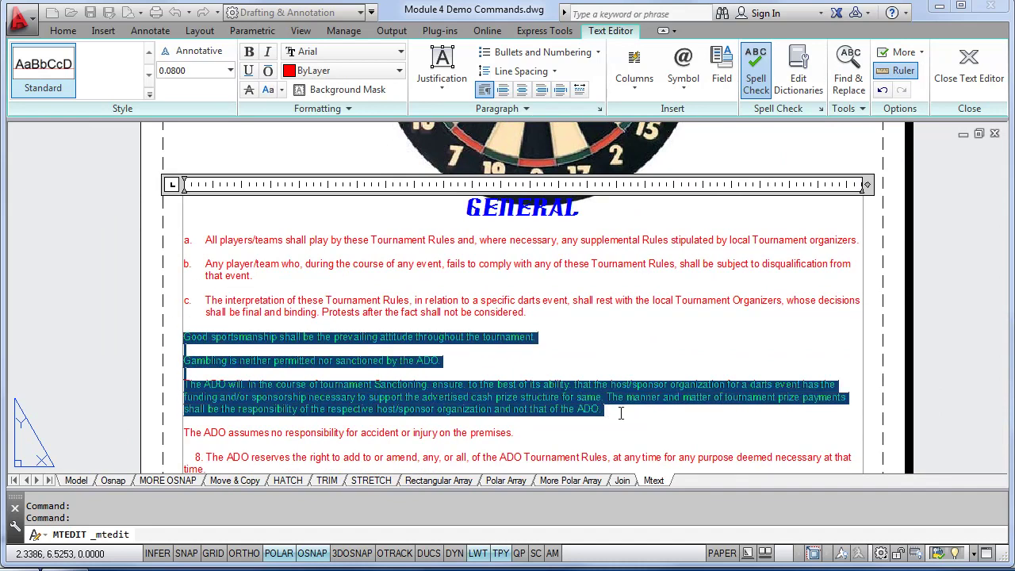
left_click(599, 110)
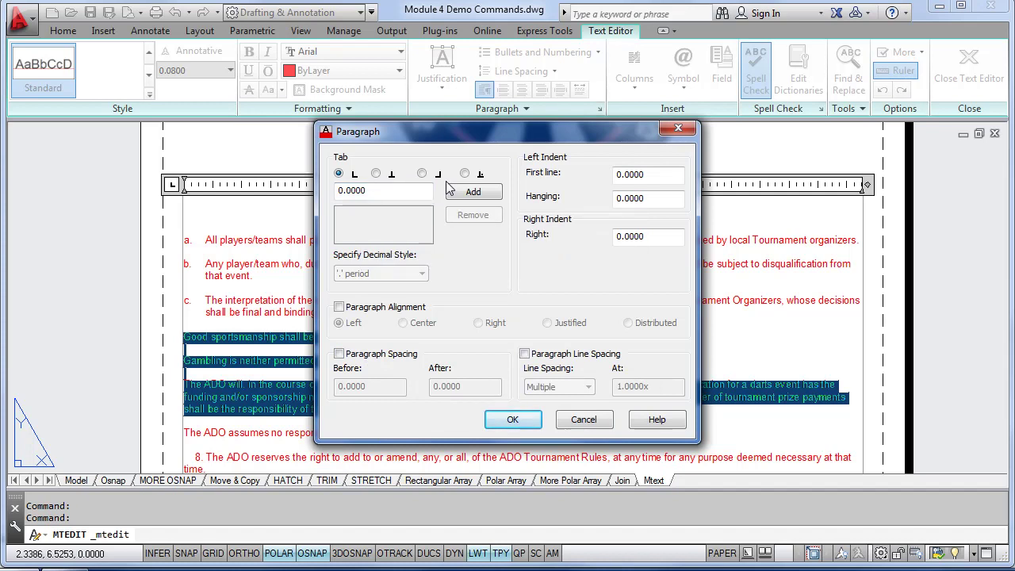
left_click(516, 418)
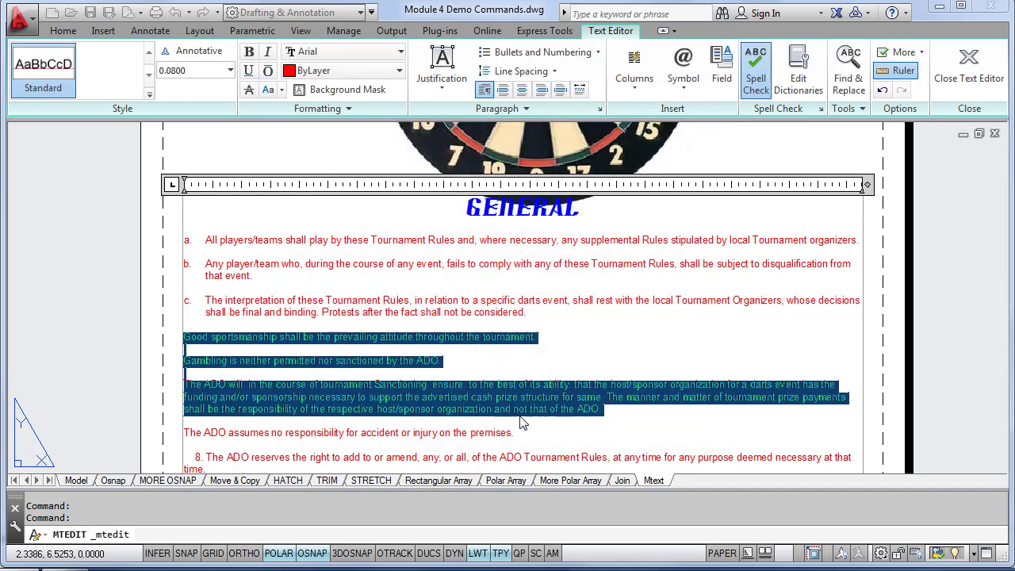
Indent the three selected paragraphs by about one major ruler division, moving both the first-line and hanging indents
scroll(182, 194, "up", 4)
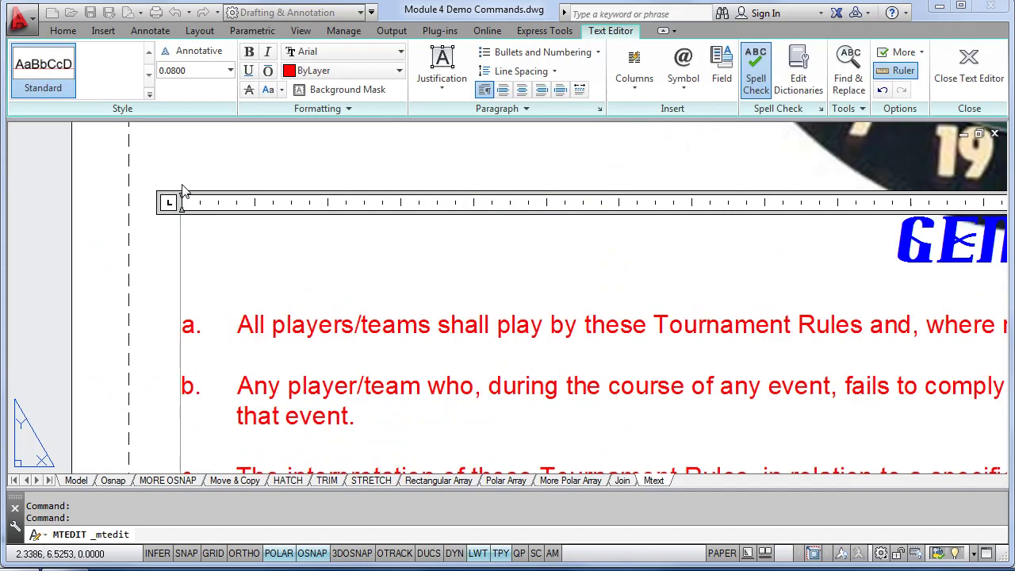
left_click_drag(181, 208, 258, 211)
left_click_drag(191, 198, 265, 202)
scroll(280, 220, "down", 4)
scroll(292, 242, "up", 2)
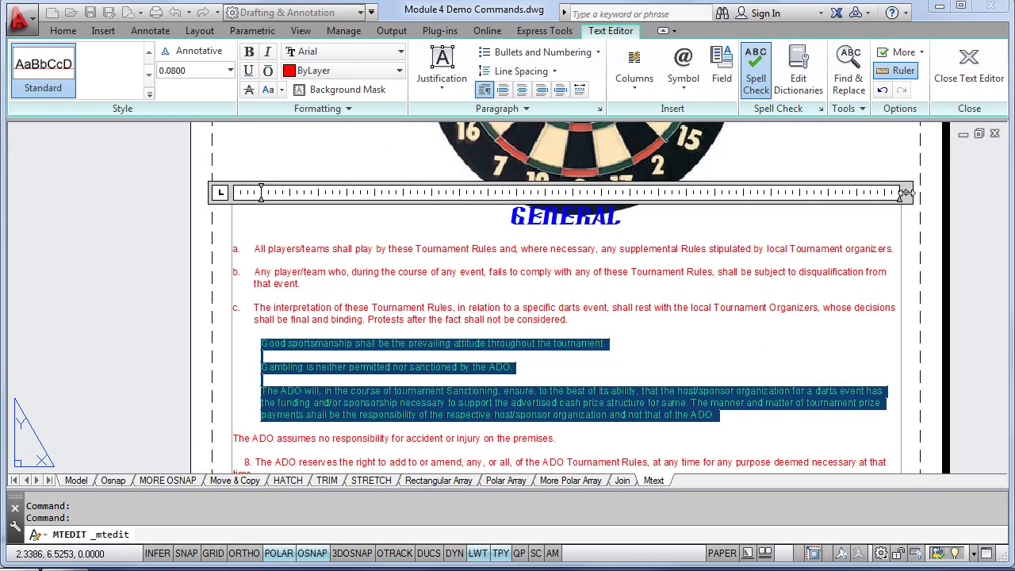
Narrow the rules text column slightly from its right edge and deselect the indented paragraphs
left_click_drag(905, 193, 875, 193)
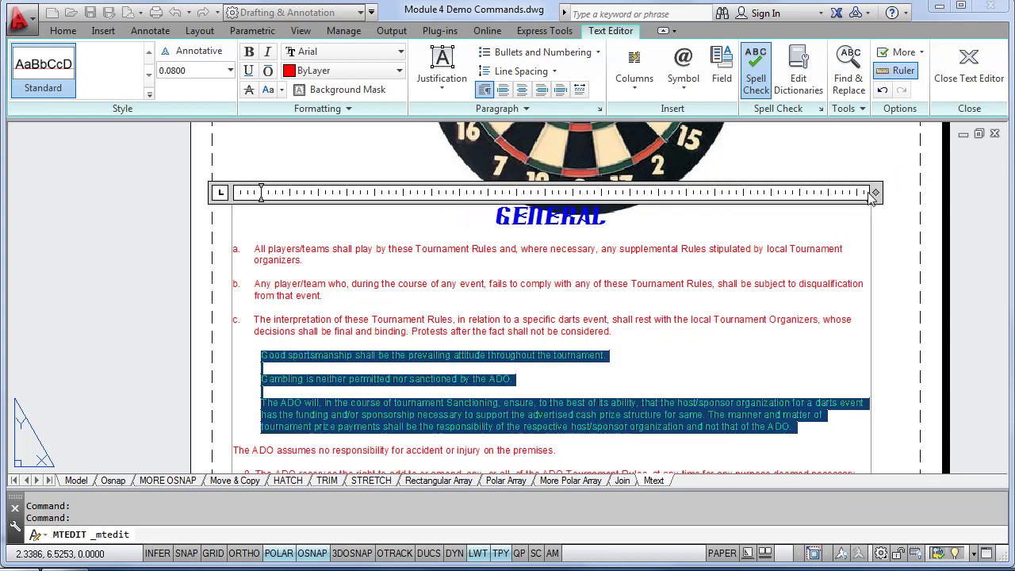
left_click(394, 306)
scroll(384, 309, "up", 3)
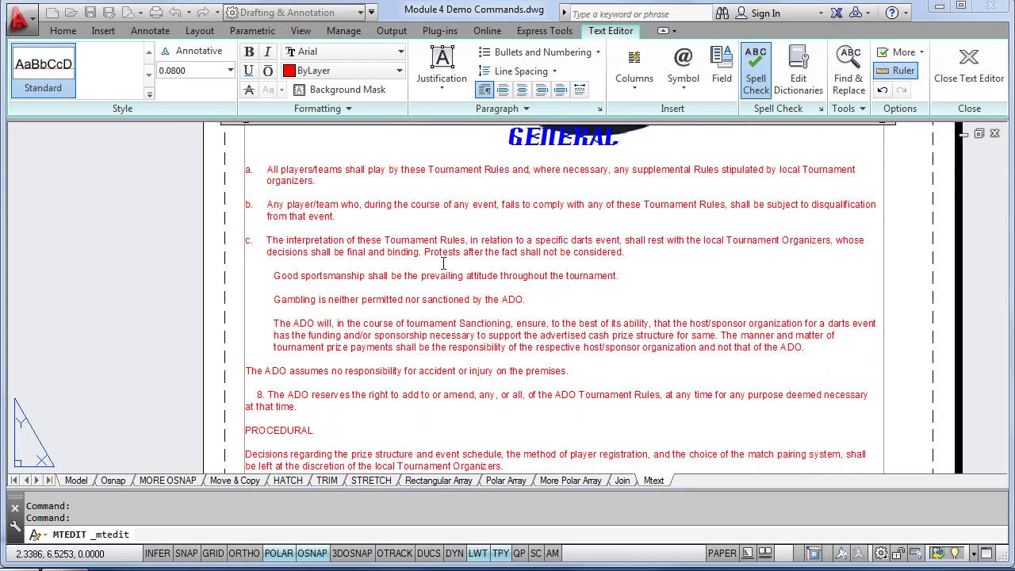
middle_click_drag(395, 295, 390, 361)
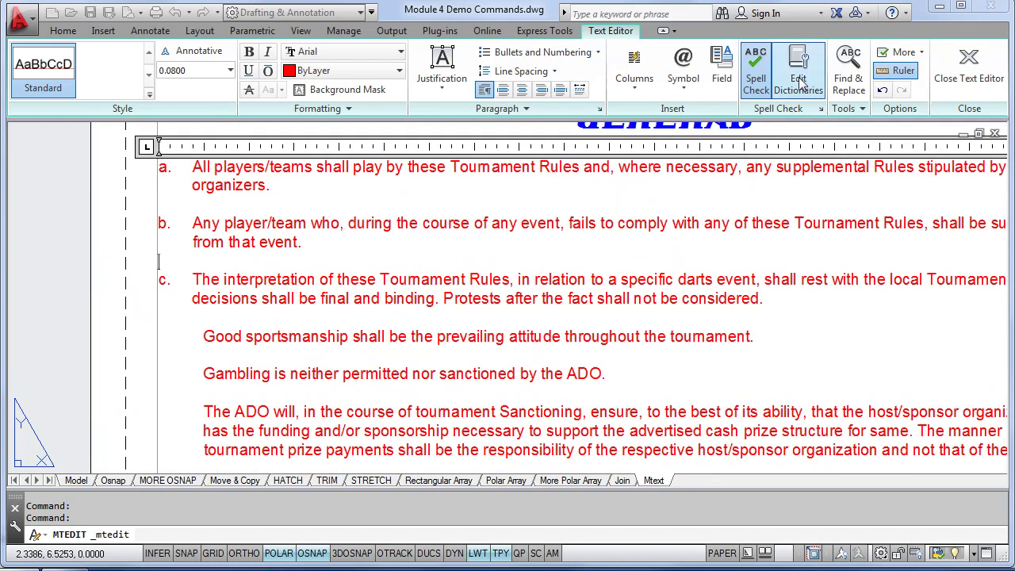
Examine the insertable text symbols and the additional oblique angle, tracking and width factor formatting options
left_click(688, 89)
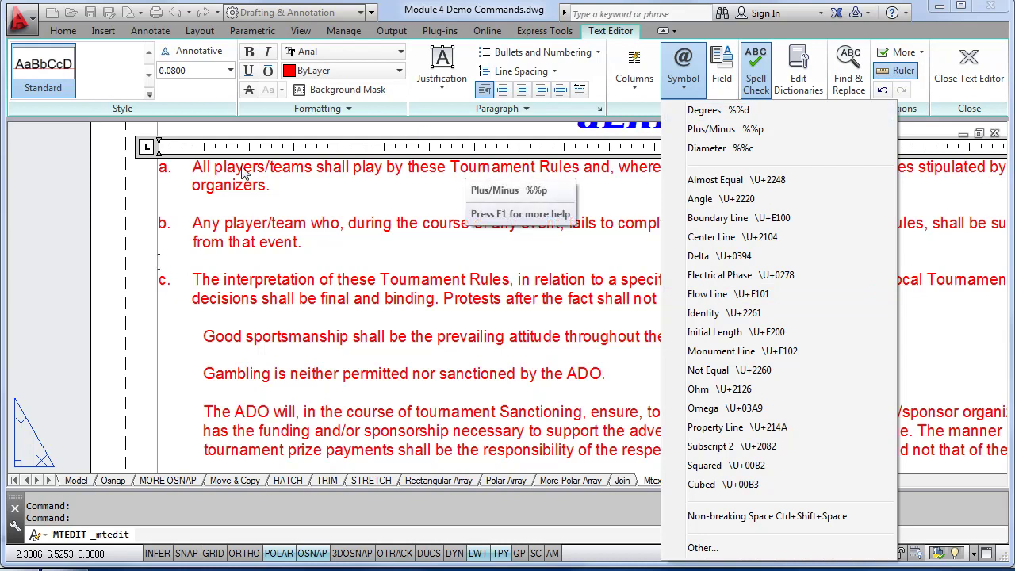
left_click(269, 168)
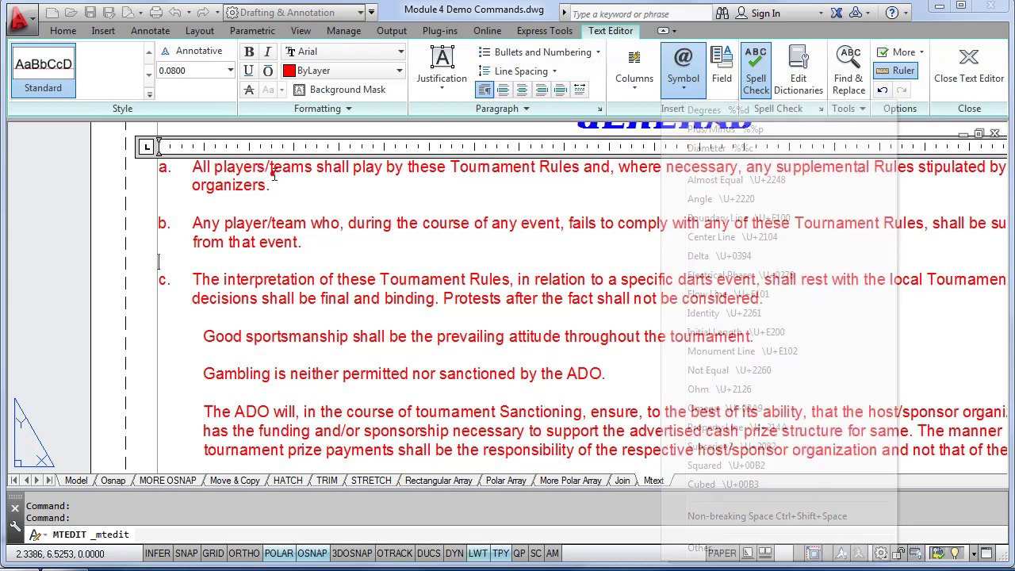
left_click(349, 109)
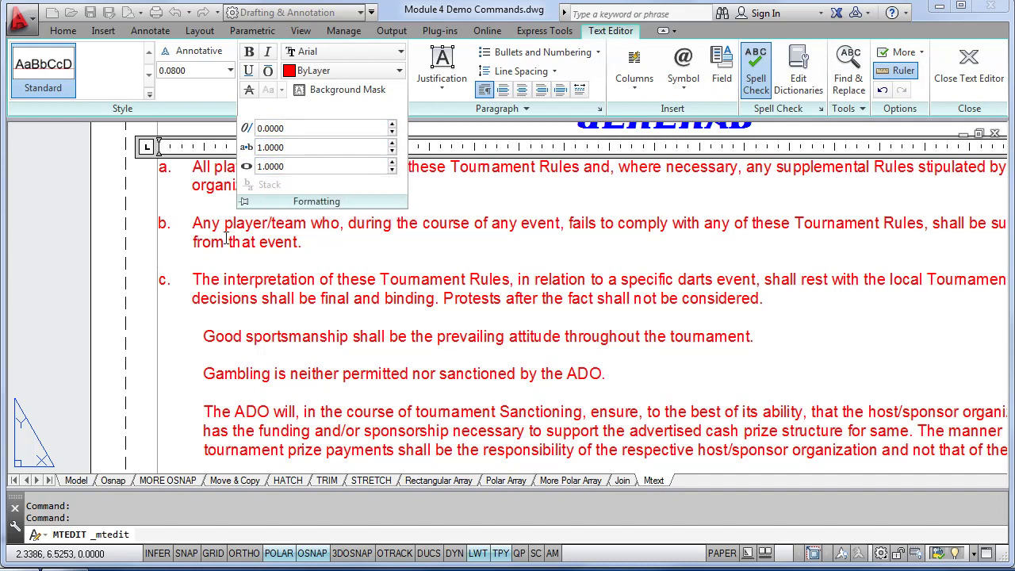
Widen the GENERAL heading by setting its width factor to 2.1
scroll(555, 261, "up", 2)
scroll(572, 243, "down", 2)
middle_click_drag(607, 228, 599, 305)
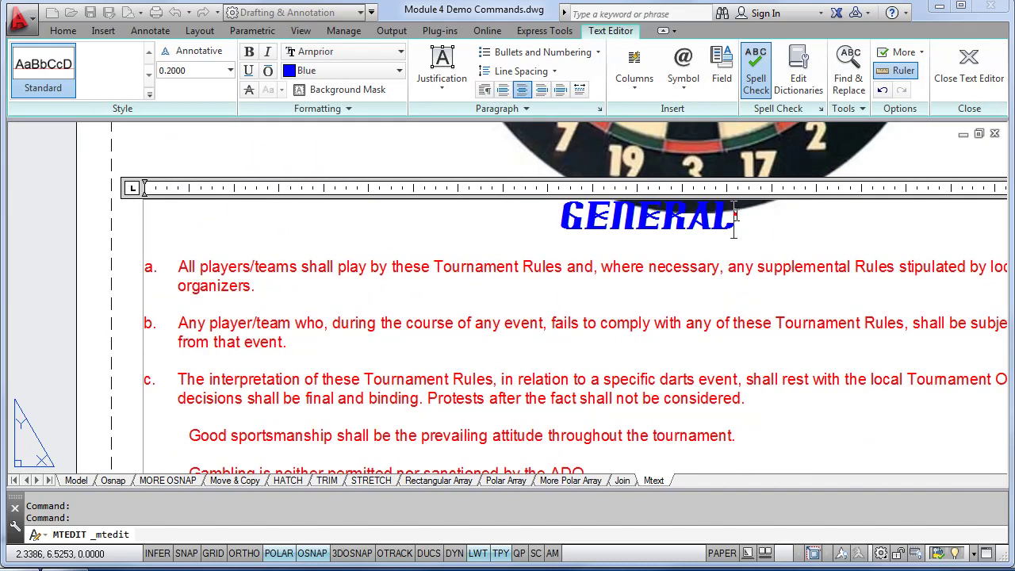
left_click_drag(732, 220, 555, 227)
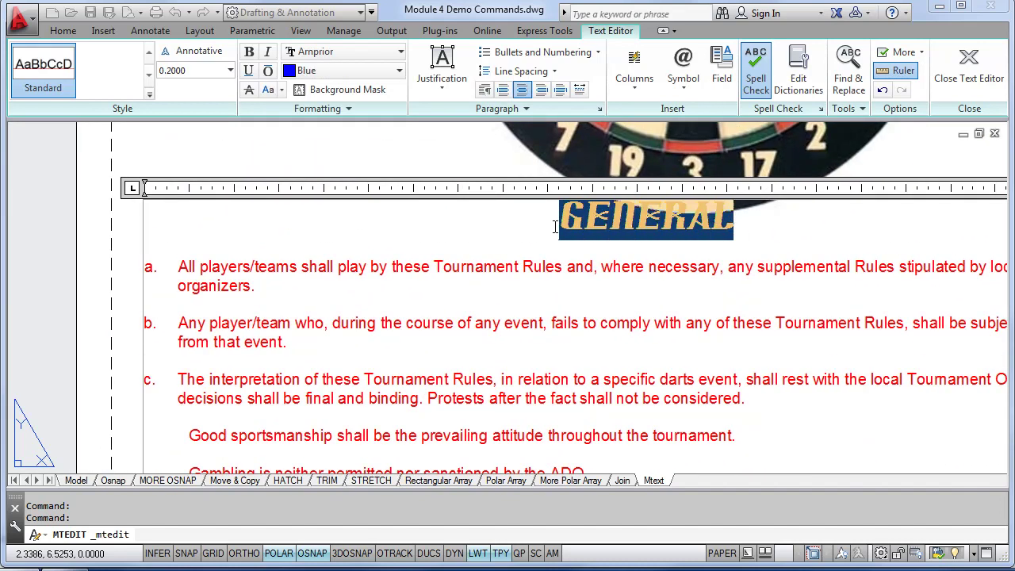
left_click(348, 107)
left_click(392, 163)
left_click(392, 162)
left_click(392, 163)
left_click(391, 162)
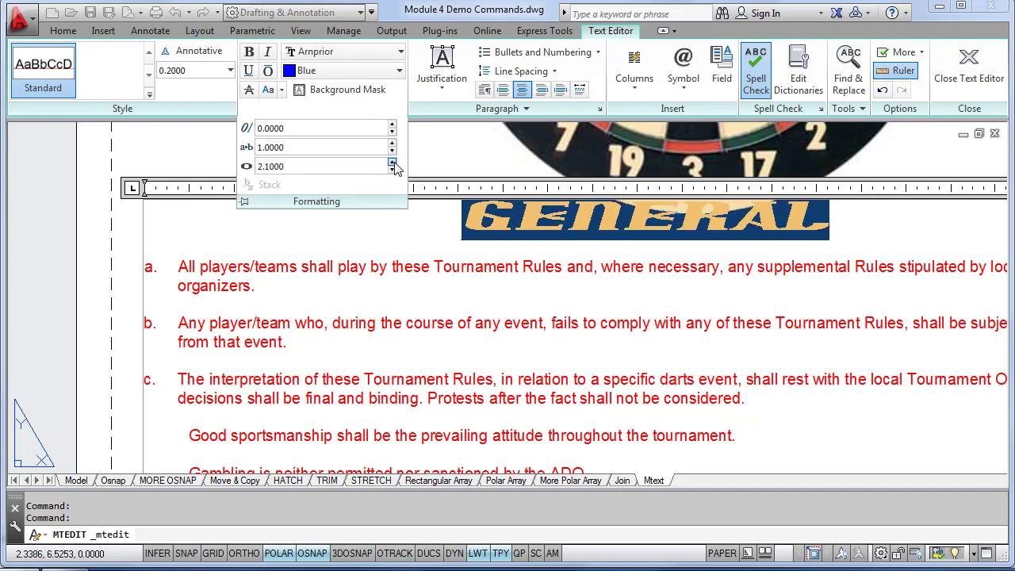
left_click(406, 292)
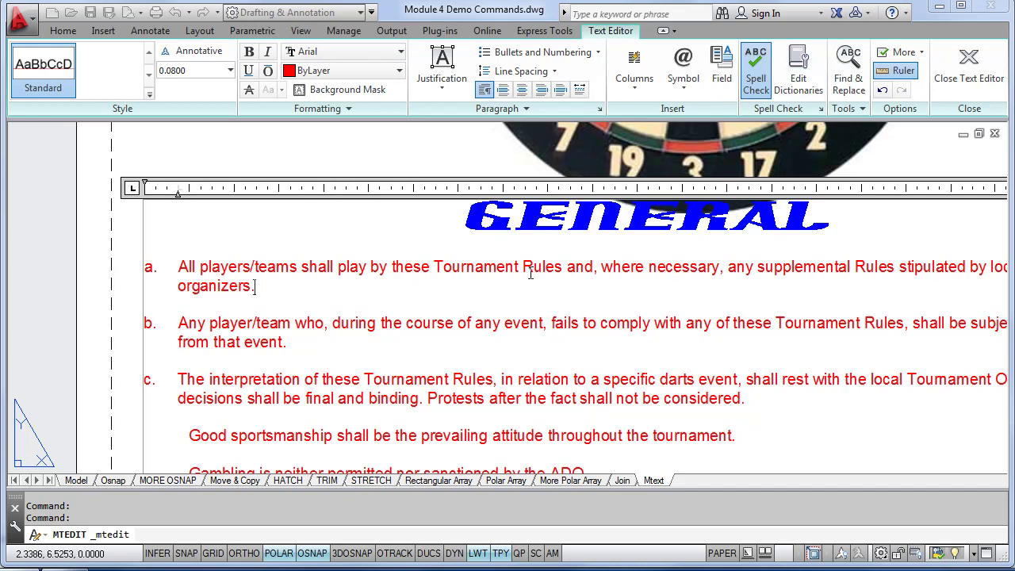
Check the additional formatting and paragraph options, and finish editing the rules text, keeping the changes
scroll(530, 272, "down", 1)
middle_click_drag(519, 249, 514, 244)
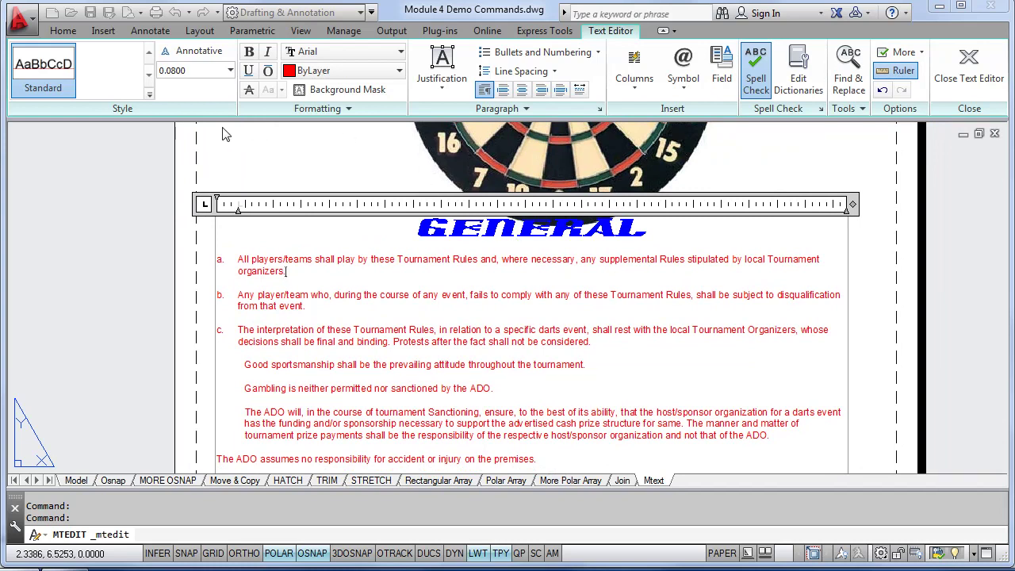
left_click(339, 109)
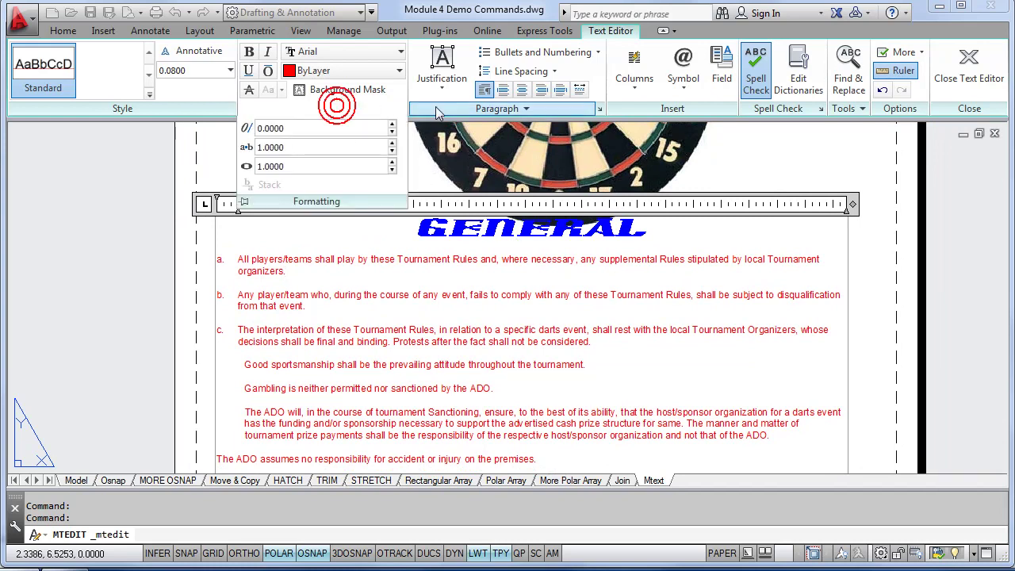
left_click(490, 109)
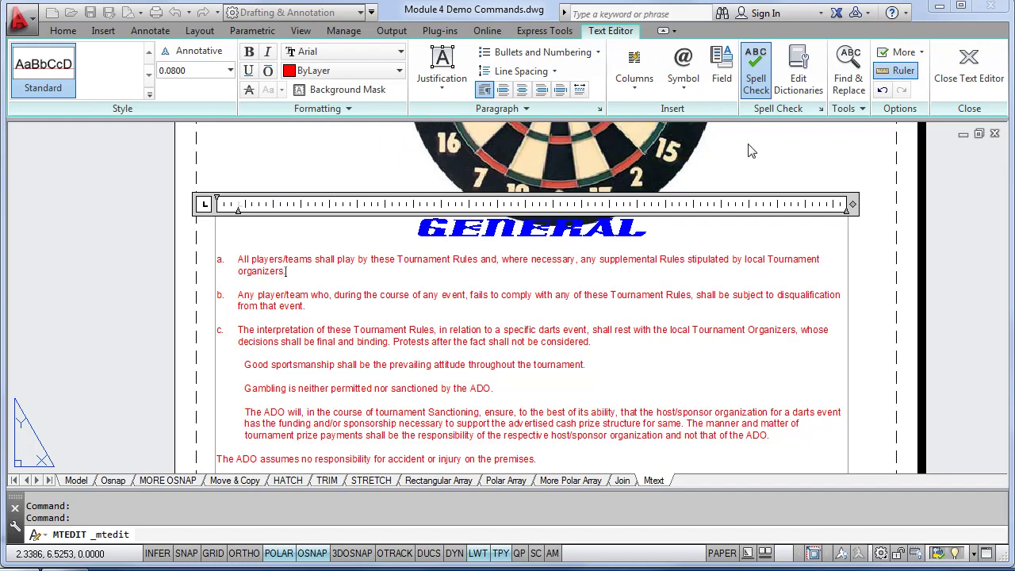
left_click(800, 170)
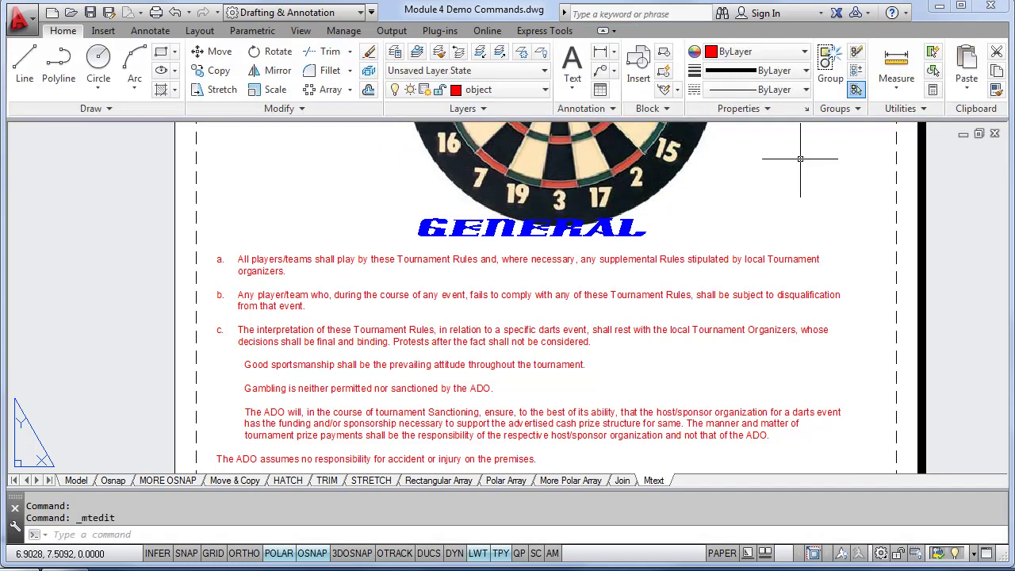